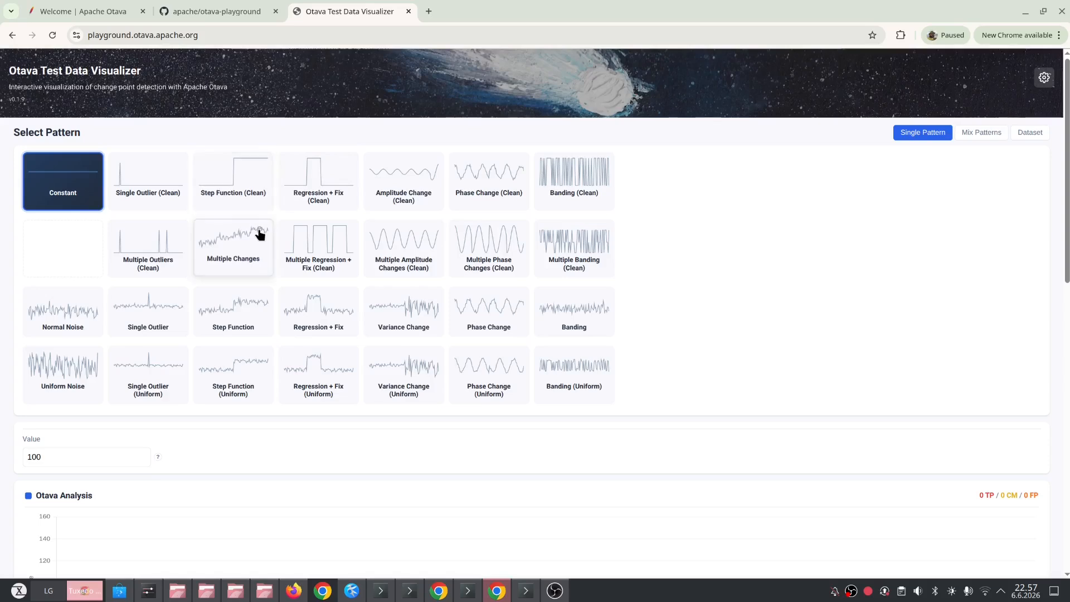
Step: Preview the Regression + Fix (Uniform) pattern and the Step Function (Clean) pattern in the Otava Analysis chart
scroll(300, 315, "down", 1)
left_click(300, 316)
scroll(298, 318, "down", 2)
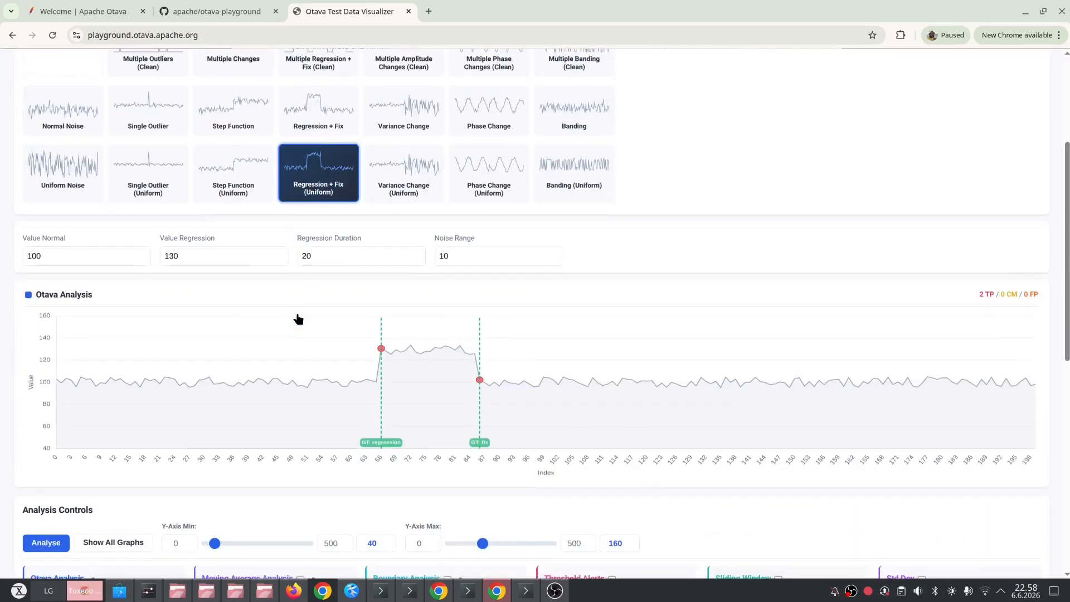
scroll(101, 351, "up", 1)
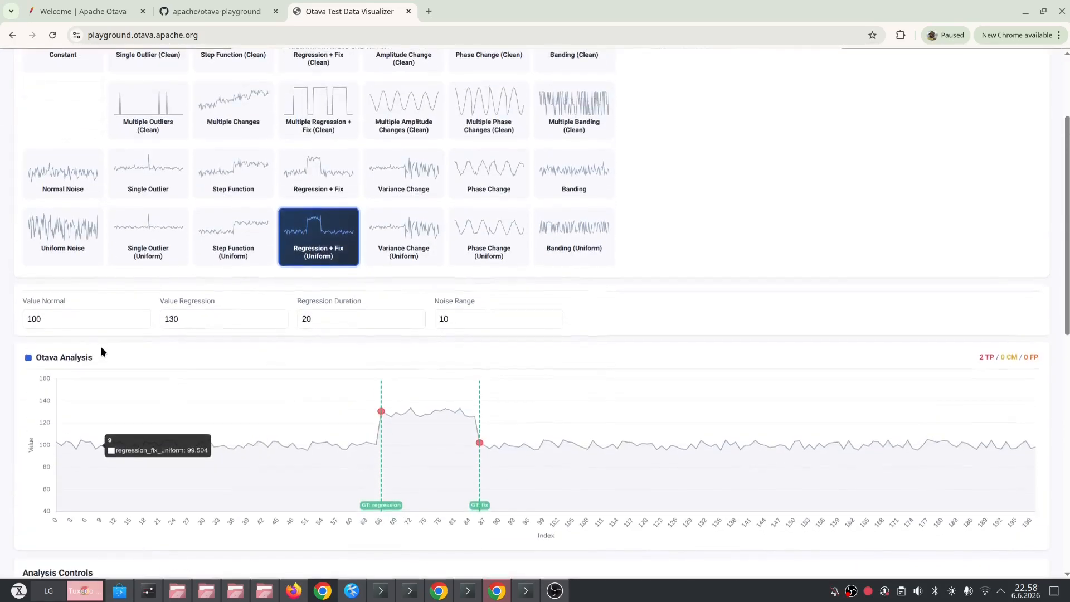
scroll(101, 351, "up", 1)
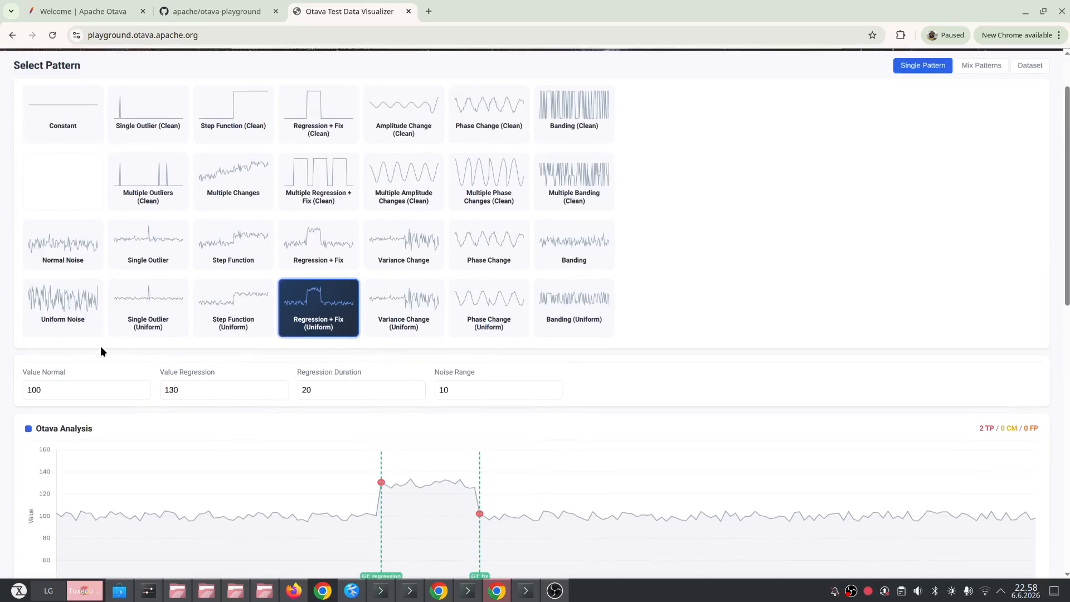
left_click(215, 132)
scroll(224, 246, "down", 2)
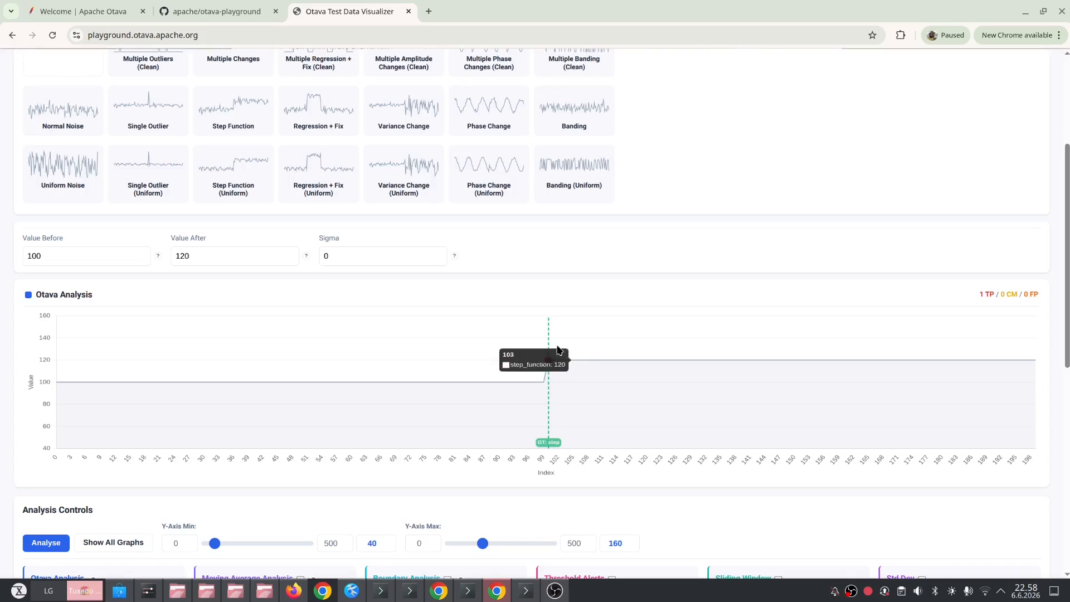
Step: Load the noisy Step Function pattern, set its Sigma to 20 and rerun the analysis
left_click(226, 120)
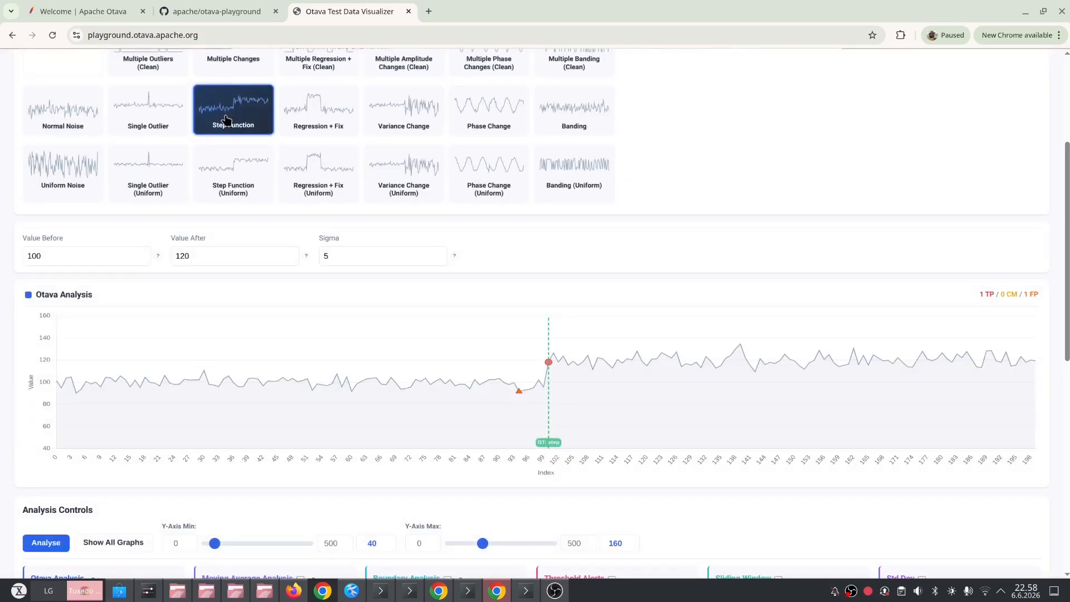
left_click(327, 258)
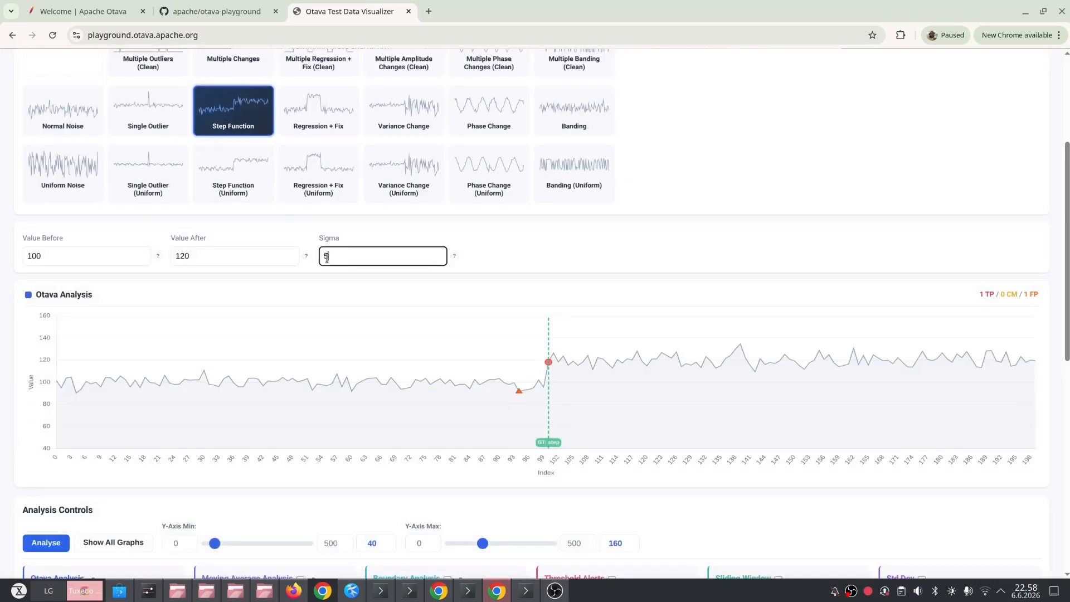
key("BackSpace")
type("20")
key("Tab")
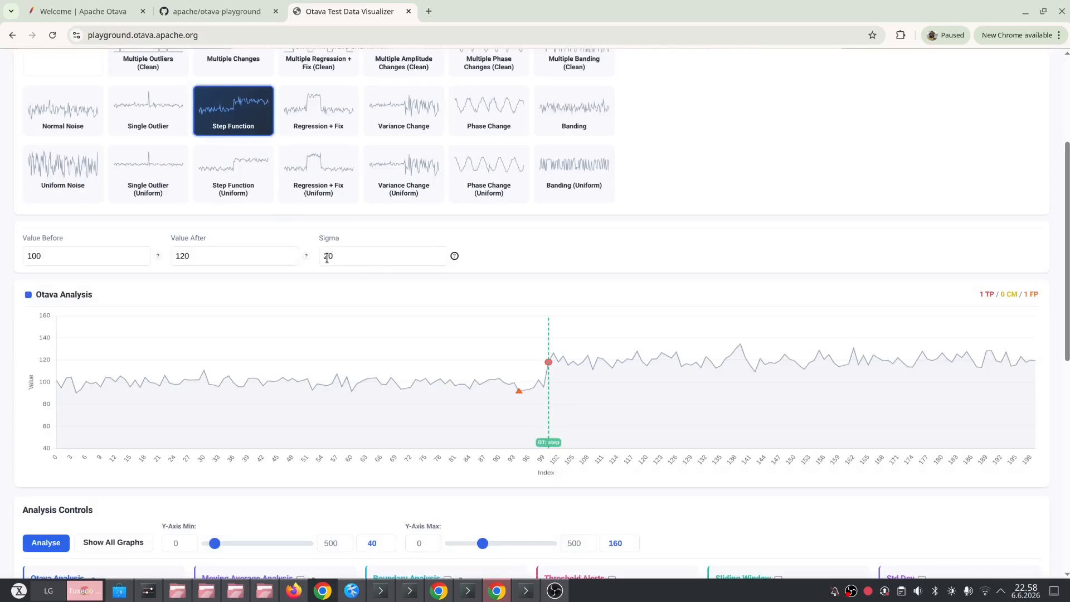
left_click(44, 545)
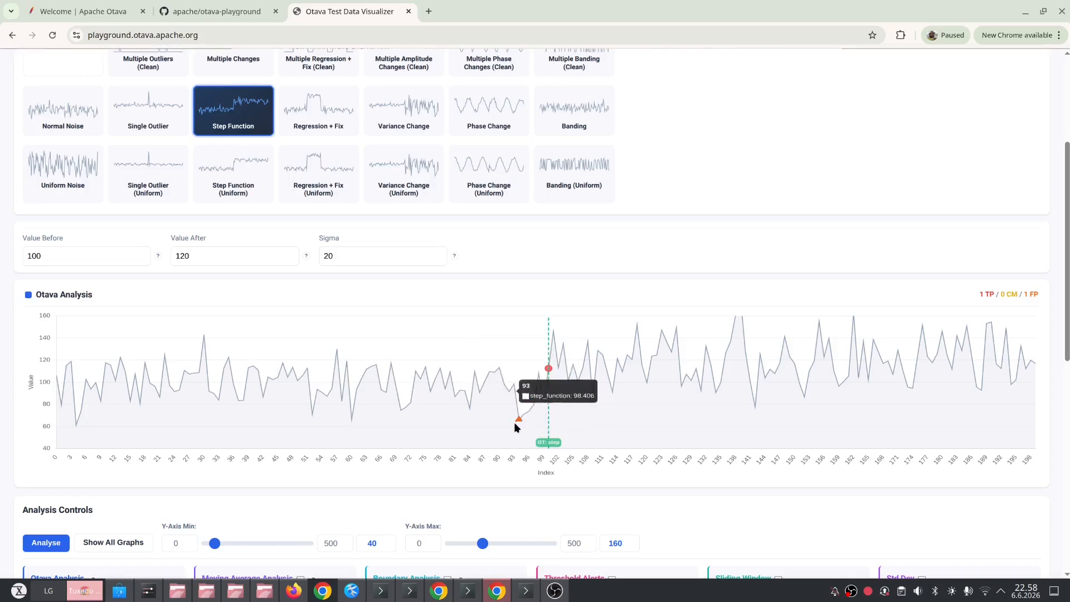
Step: Set the Otava Analysis Max P-Value to 0.001
scroll(522, 400, "down", 1)
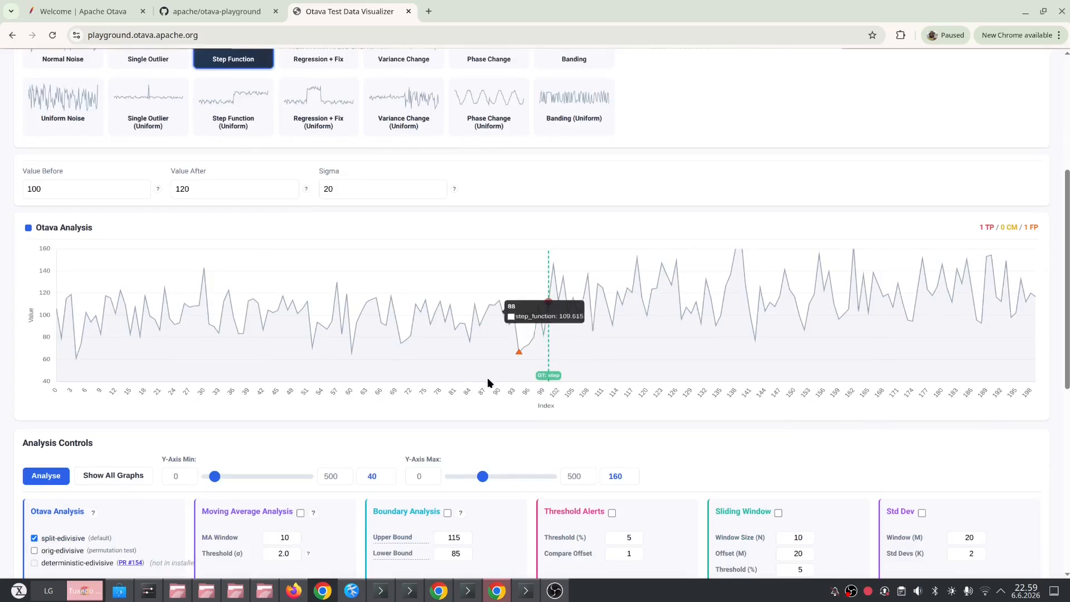
scroll(250, 461, "down", 1)
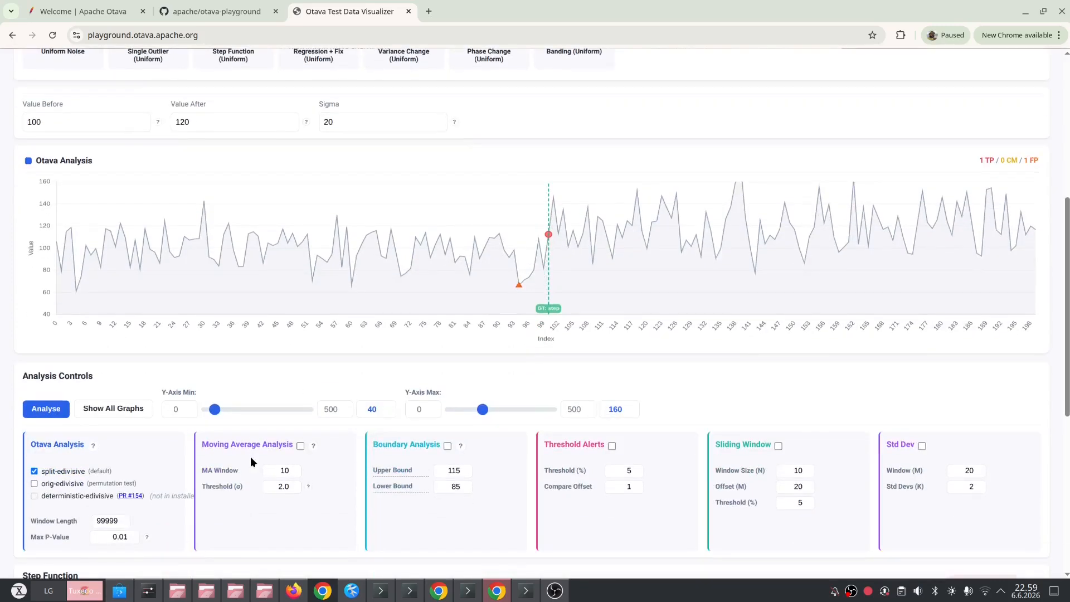
left_click(122, 535)
type("0")
key("Return")
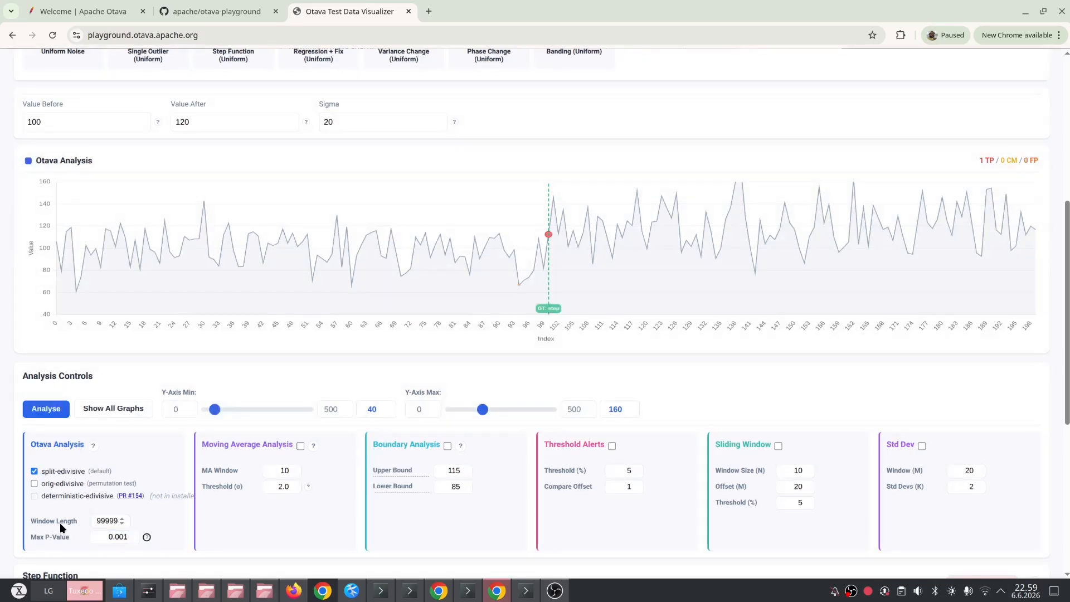
left_click(119, 537)
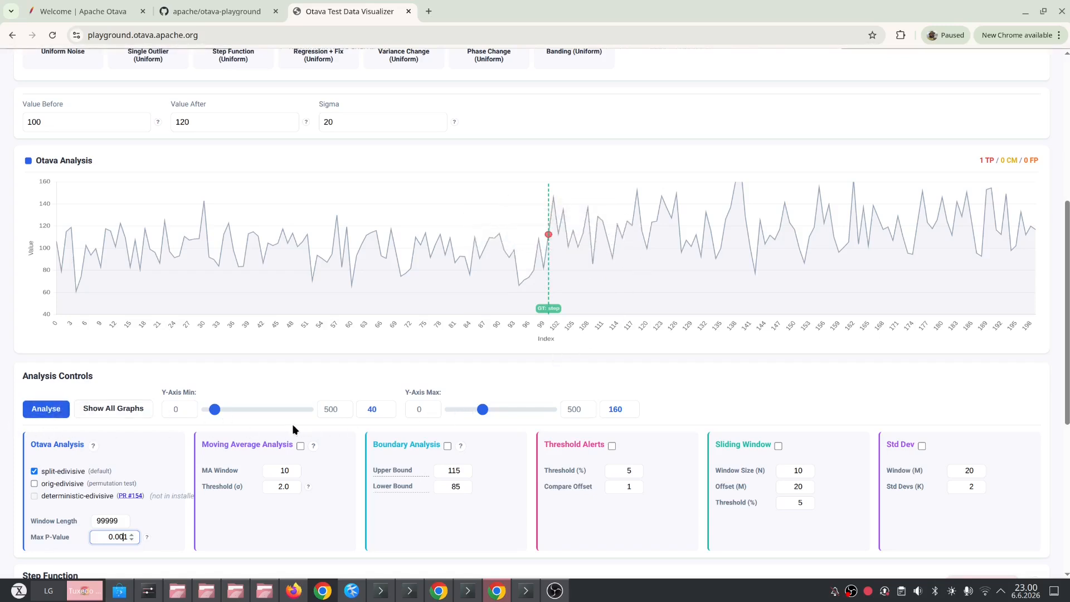
Step: Enable the Threshold Alerts analysis and set its threshold to 20%
left_click(611, 446)
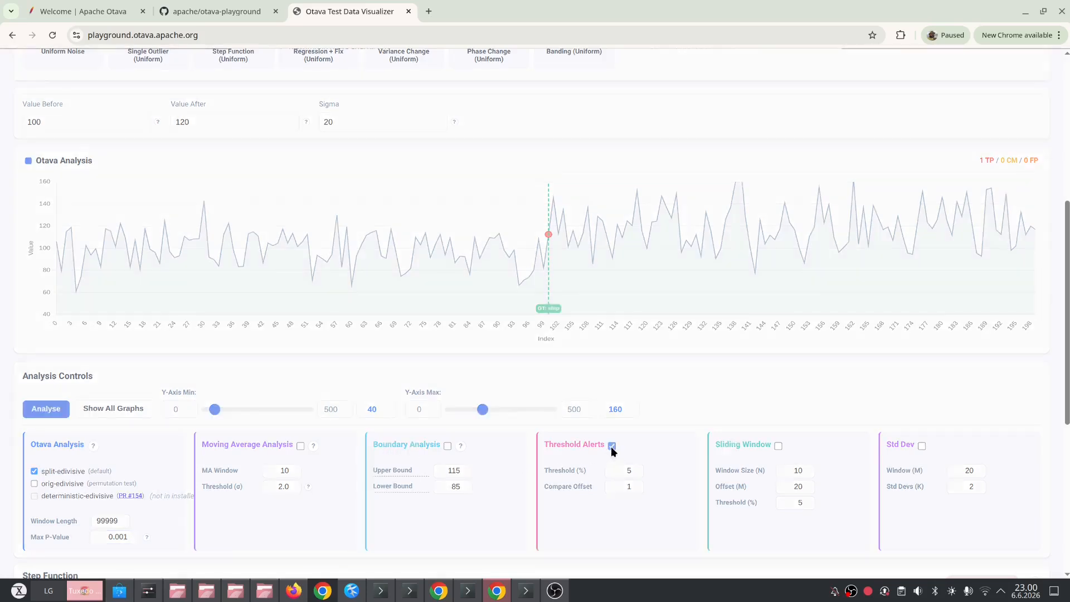
scroll(611, 451, "down", 4)
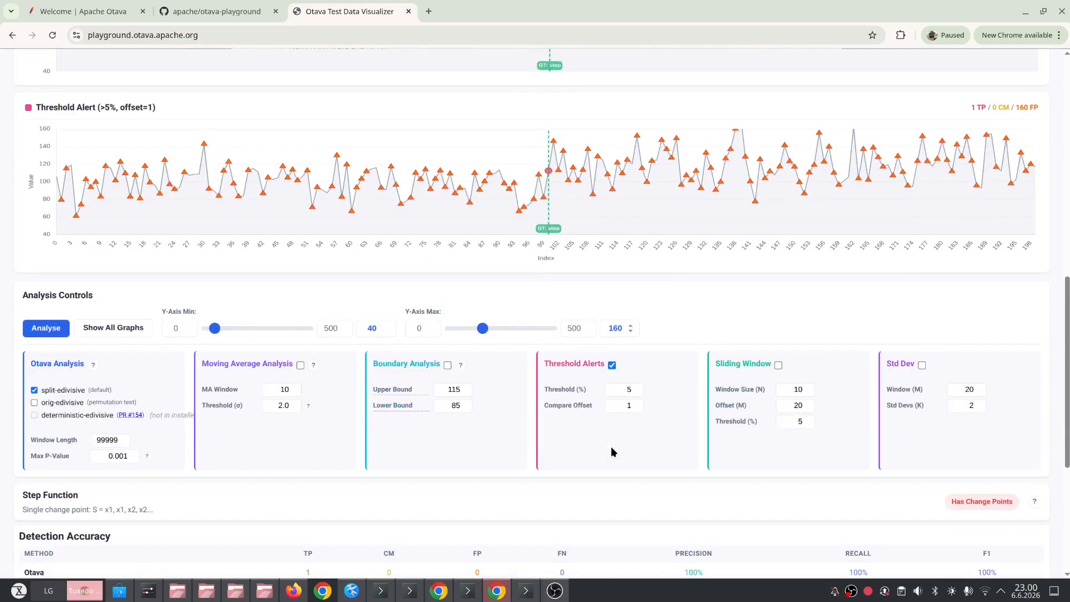
left_click(624, 390)
key("Delete")
type("20")
key("Tab")
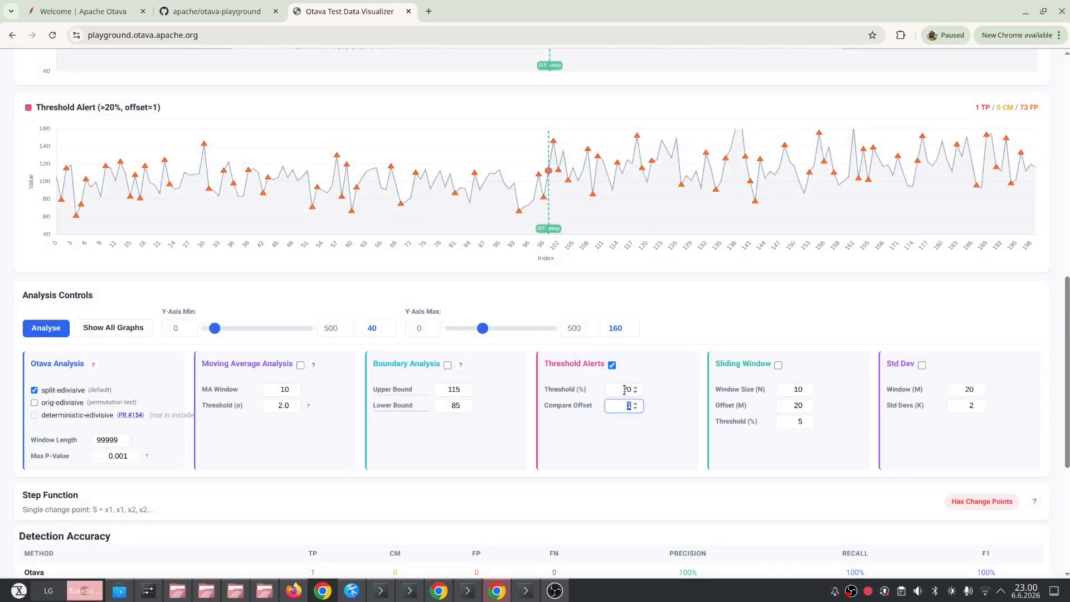
Step: Raise the Threshold Alerts threshold to 30%, keep the compare offset at 1, and inspect the area around the true step
key("shift+Tab")
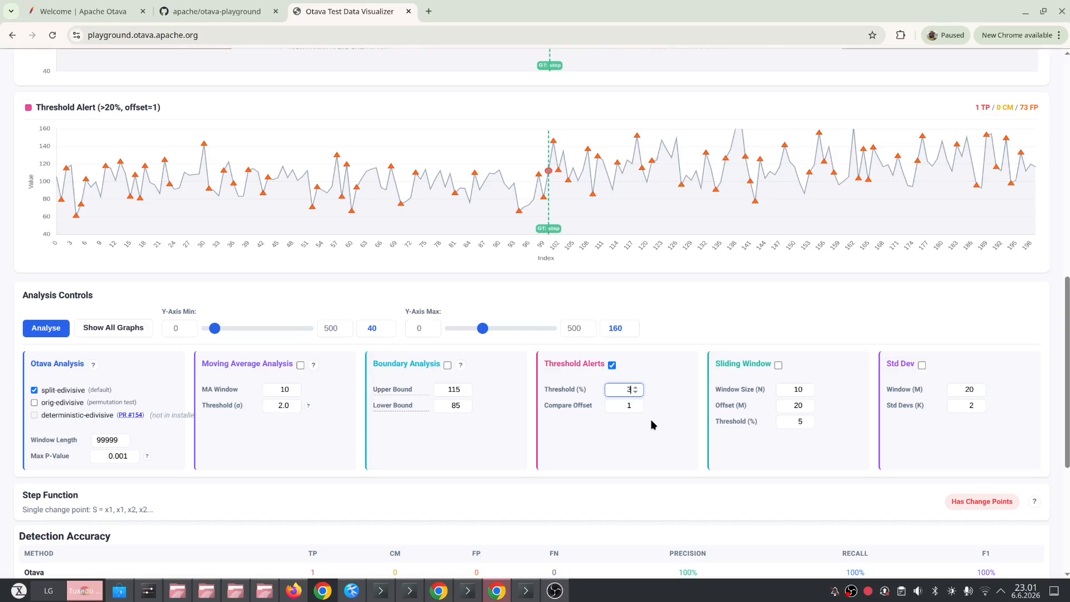
key("Tab")
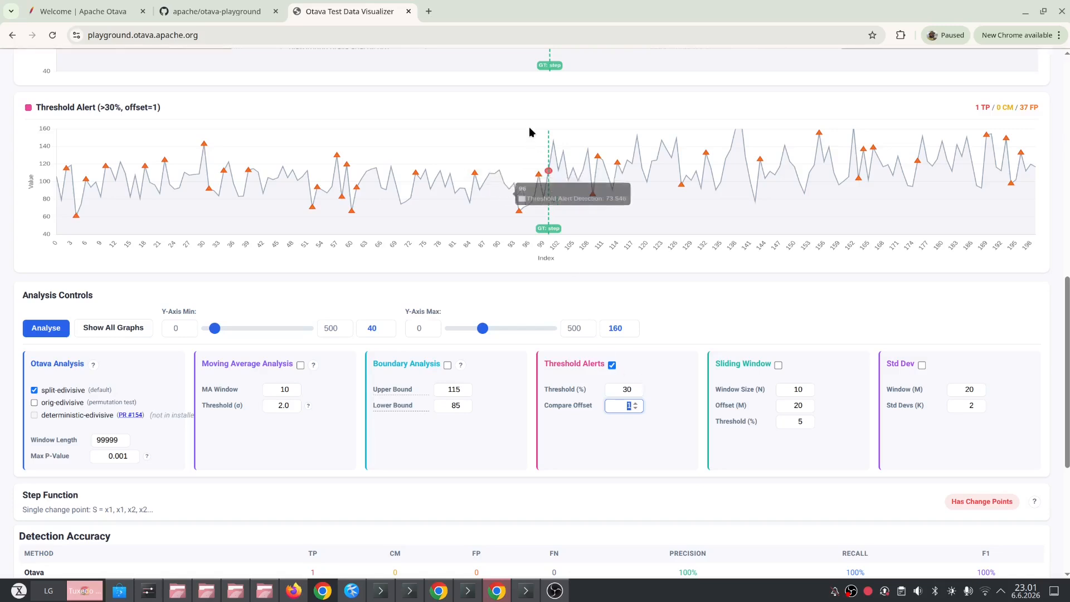
key("BackSpace")
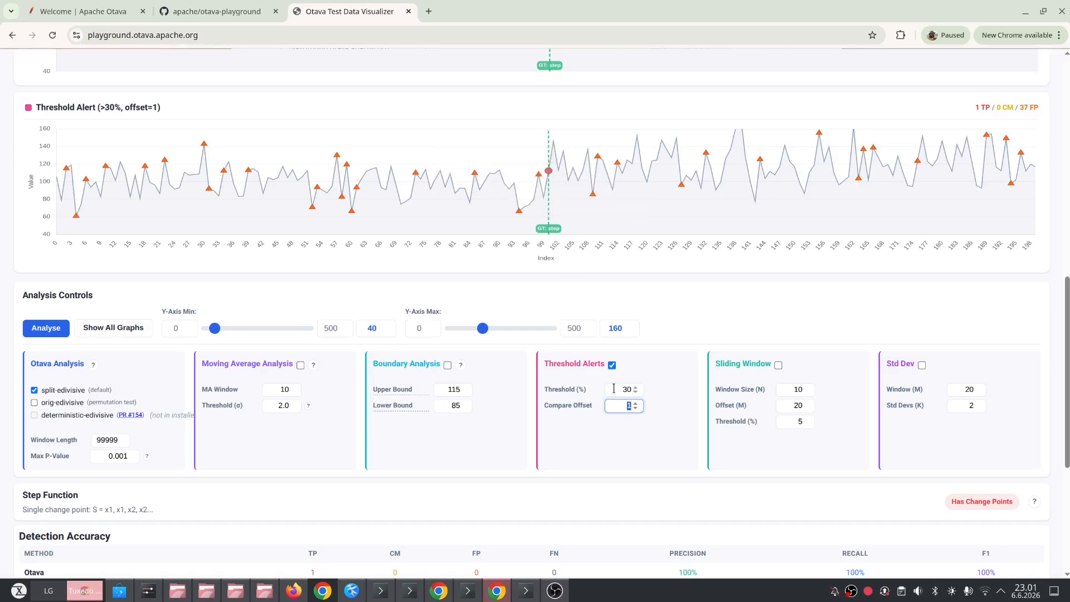
key("ctrl+z")
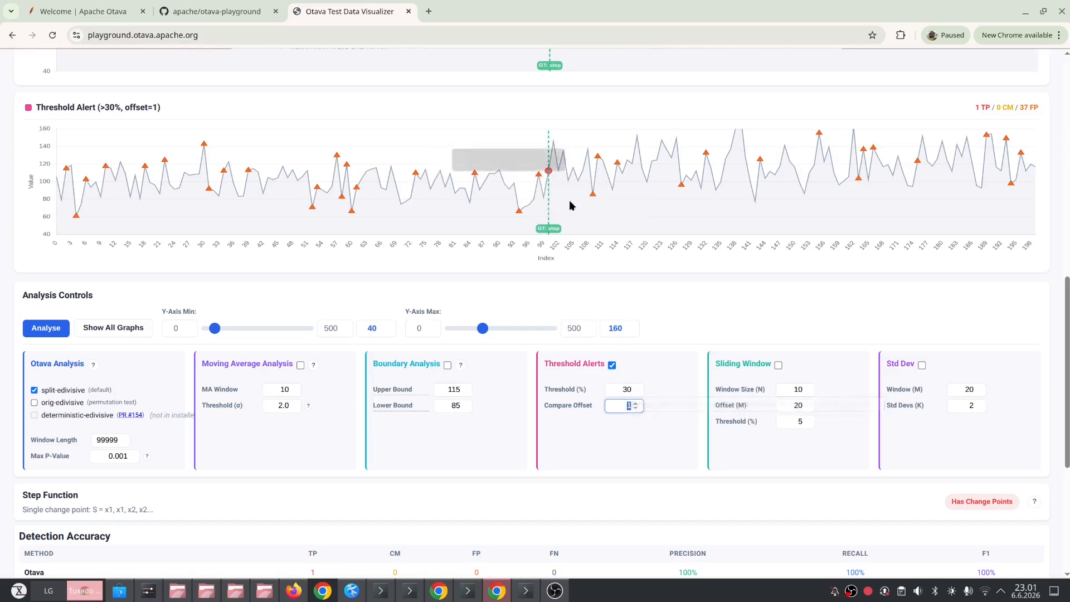
mouse_move(550, 178)
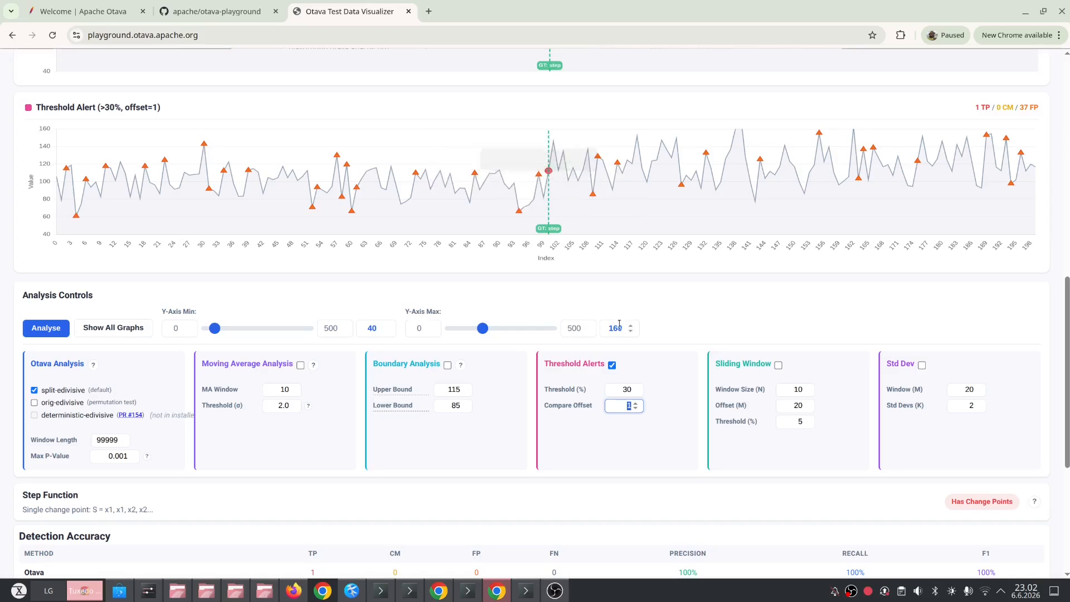
Step: Turn off Threshold Alerts and enable the Std Dev analysis to inspect its detections
left_click(628, 387)
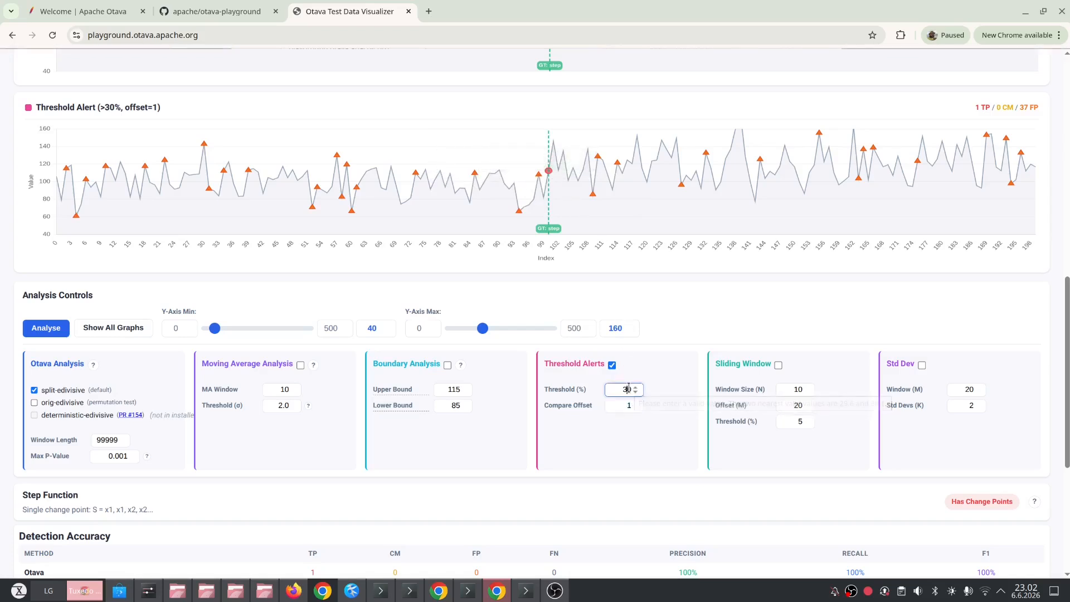
left_click(611, 365)
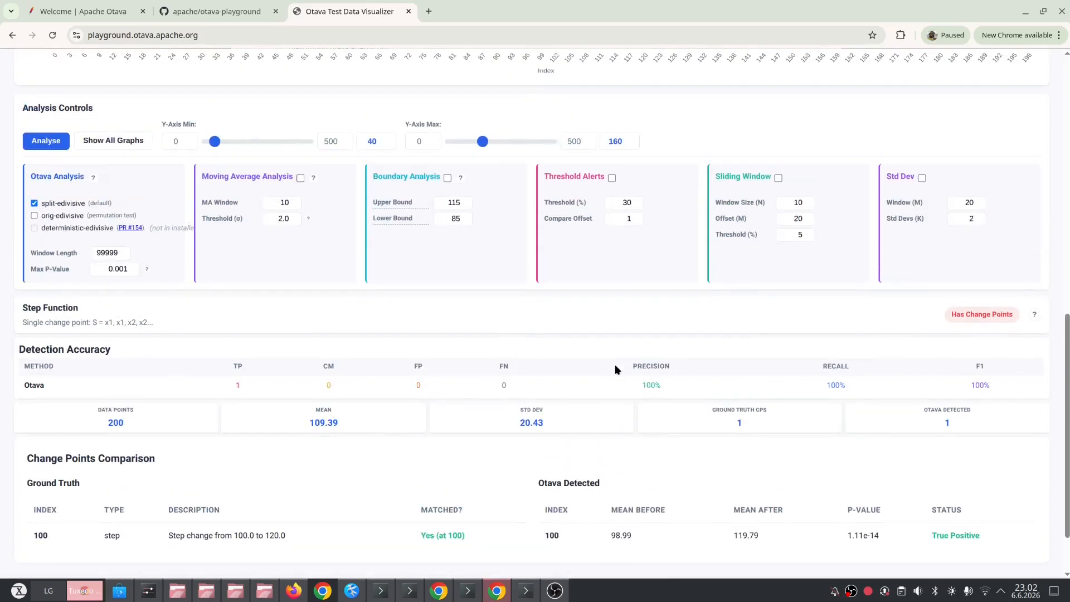
scroll(955, 190, "up", 2)
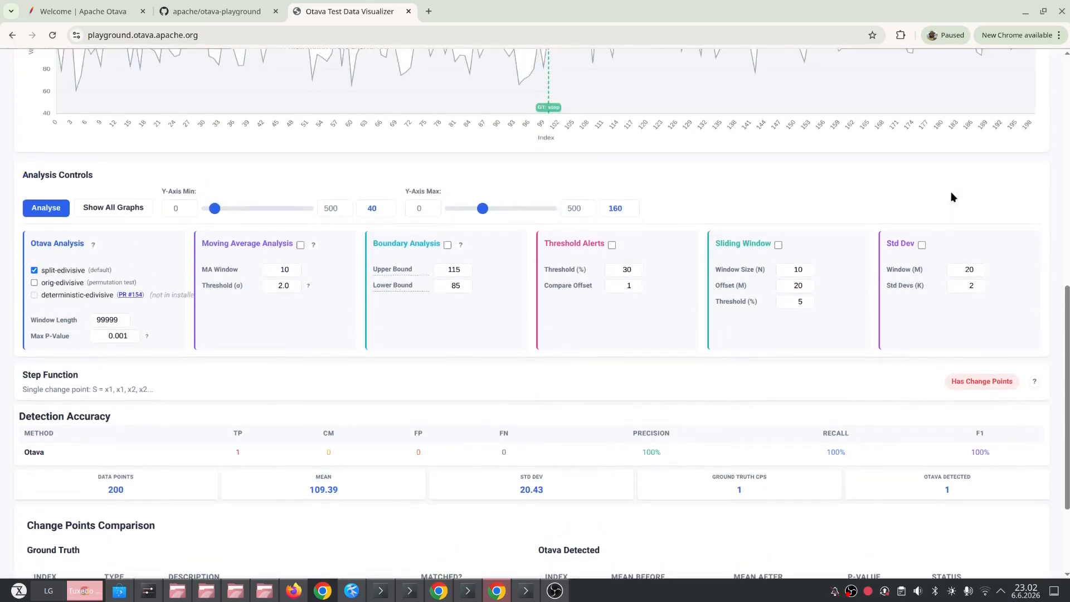
left_click(921, 245)
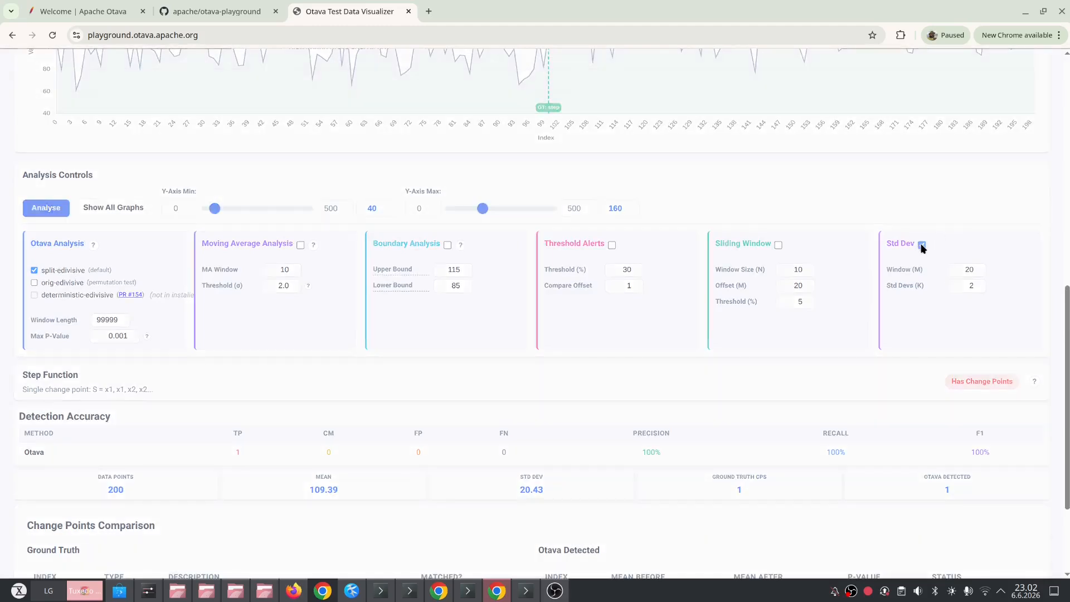
scroll(921, 247, "down", 5)
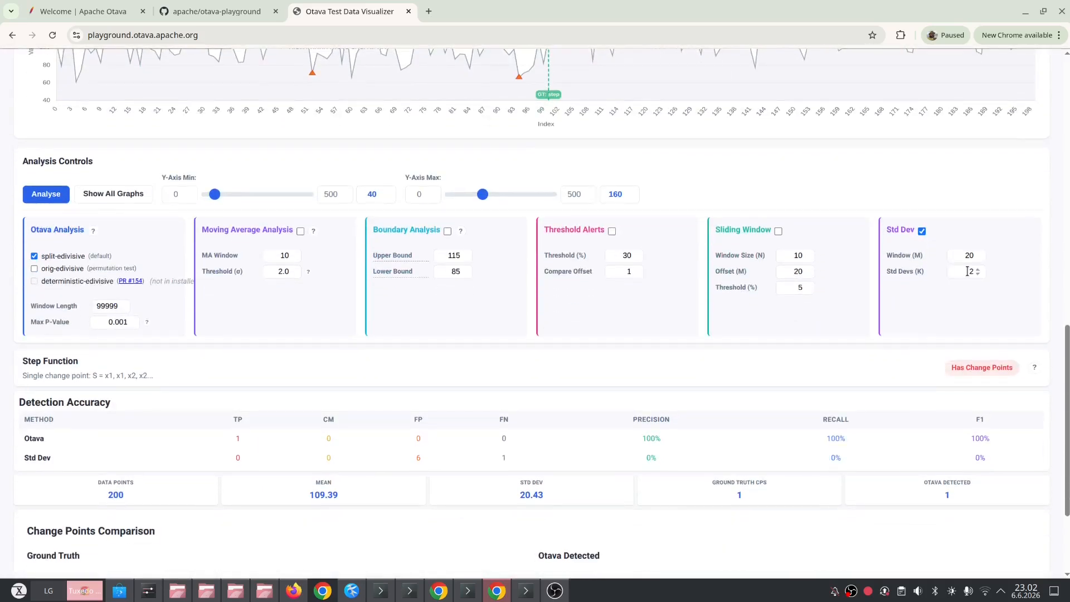
scroll(966, 271, "up", 3)
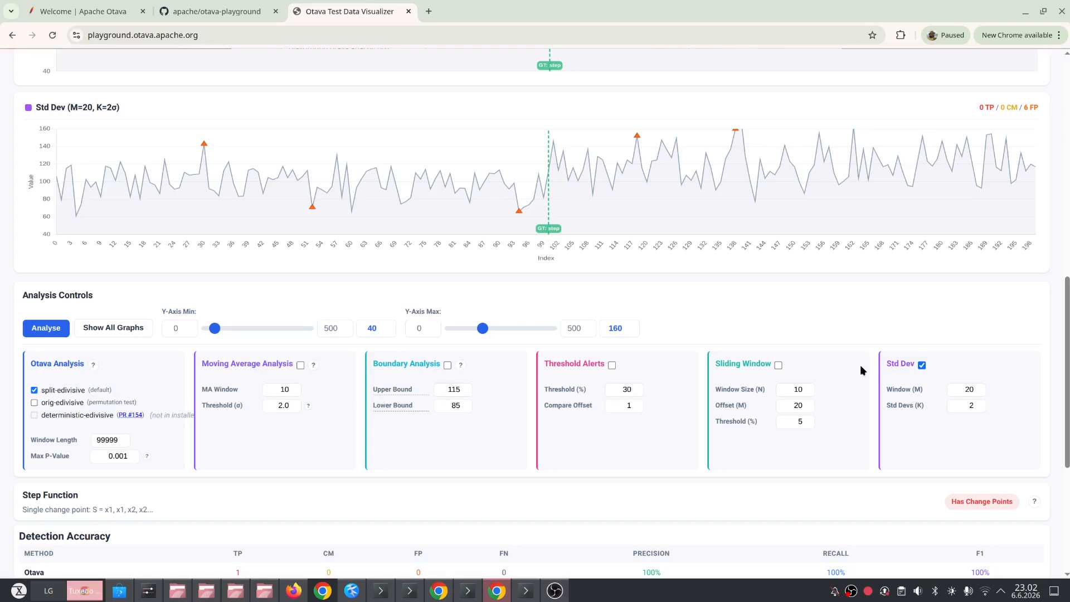
mouse_move(202, 146)
Step: Set the Std Dev analysis's Std Devs (K) to 1.5
left_click(964, 403)
key("Delete")
type("1.5")
key("Tab")
Step: Lower Std Devs (K) gradually to 0.5 and inspect the detections near the true step
left_click(977, 408)
left_click(978, 407)
left_click(978, 407)
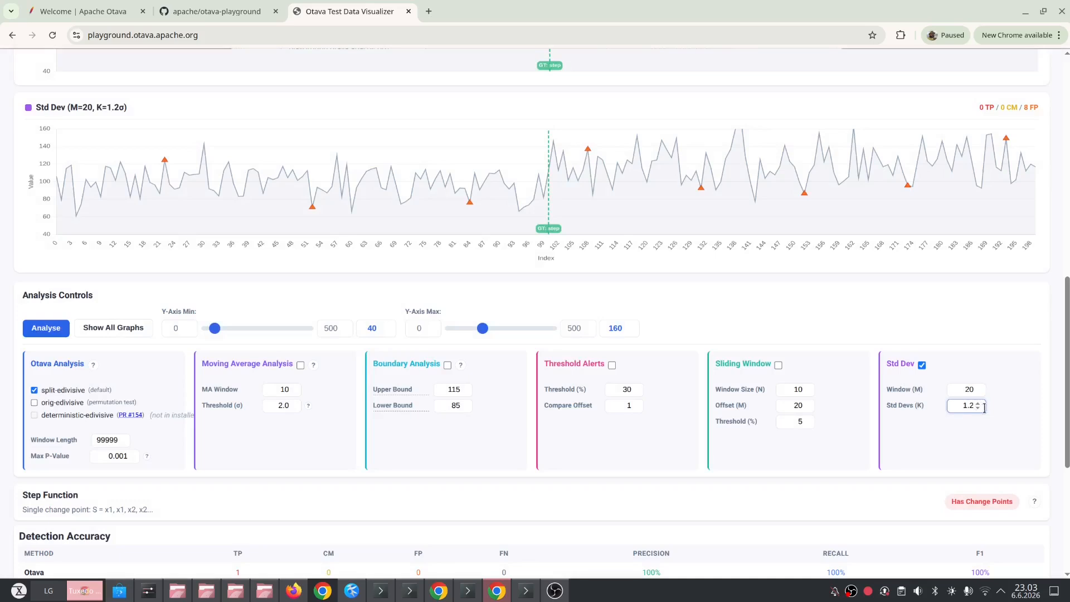
left_click(978, 408)
left_click(978, 408)
left_click(977, 406)
left_click(978, 406)
left_click(977, 406)
left_click(978, 406)
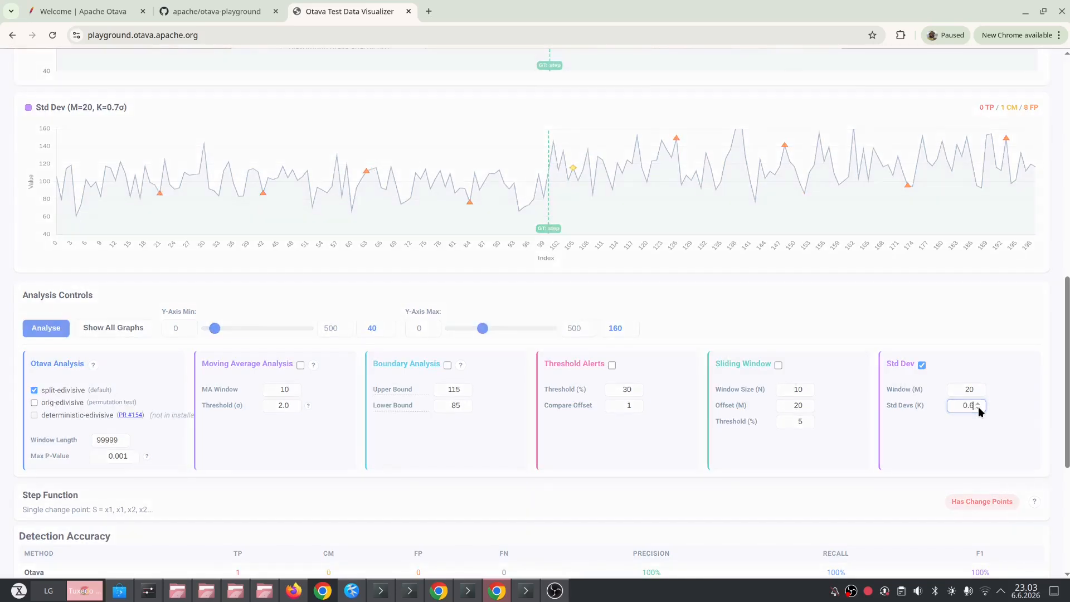
left_click(978, 407)
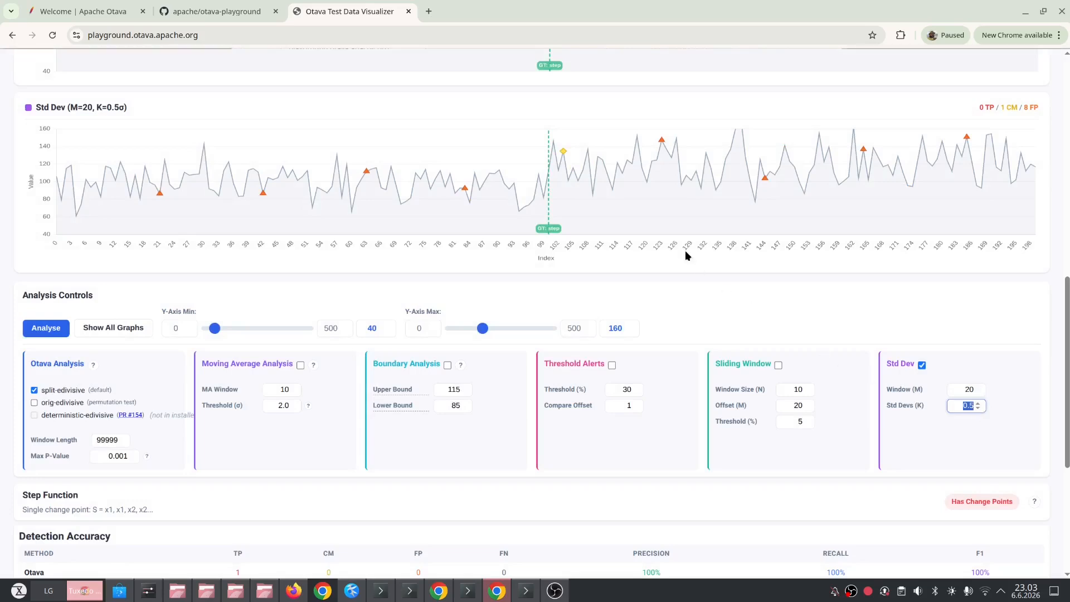
mouse_move(608, 180)
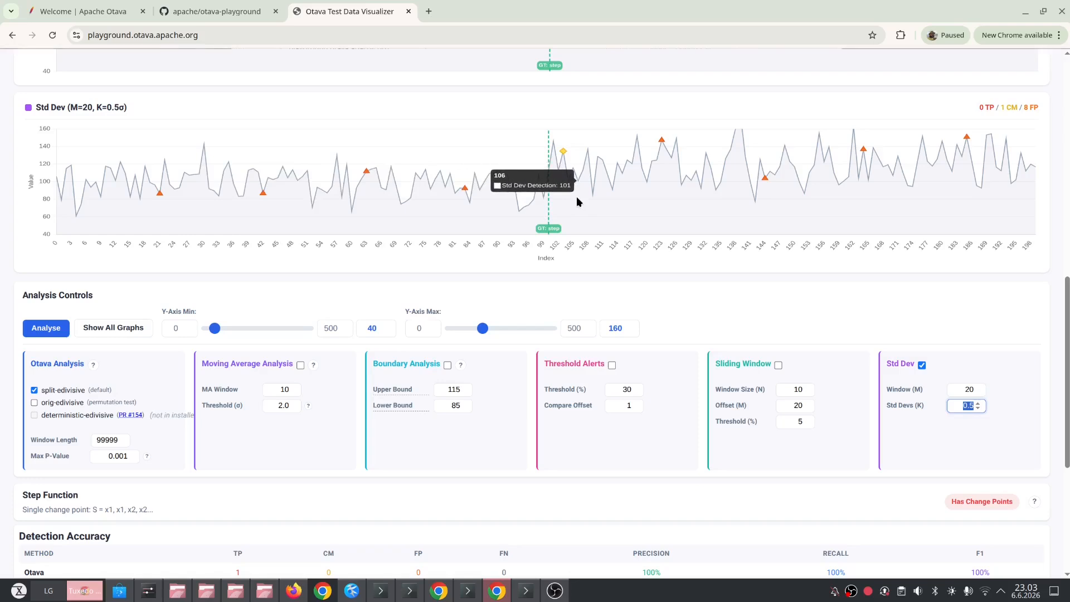
Step: Reduce the Std Dev analysis's Window (M) to 15
left_click(964, 388)
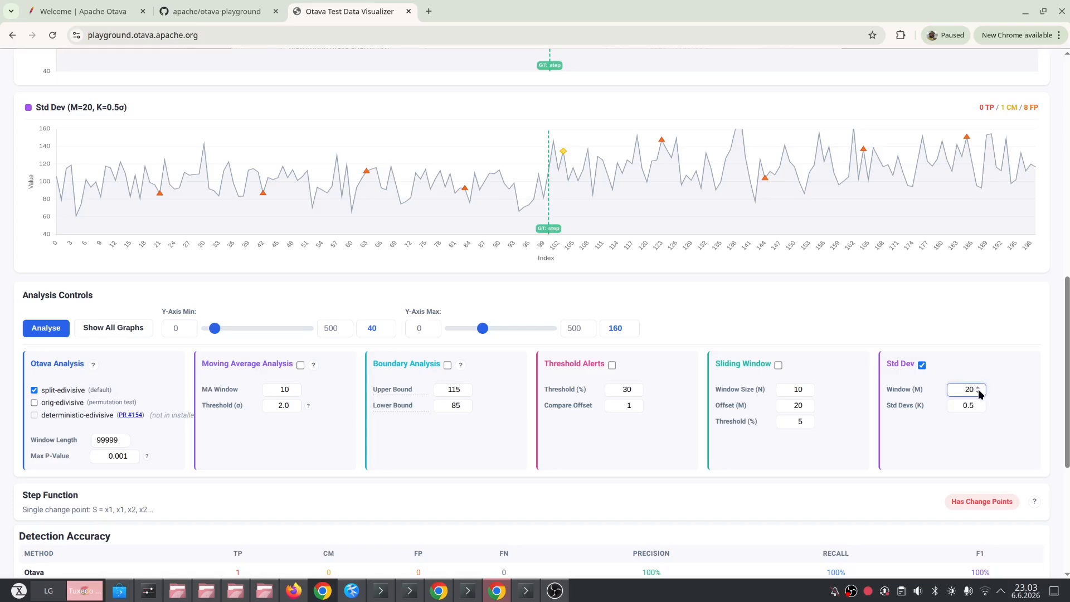
left_click(978, 390)
left_click(978, 390)
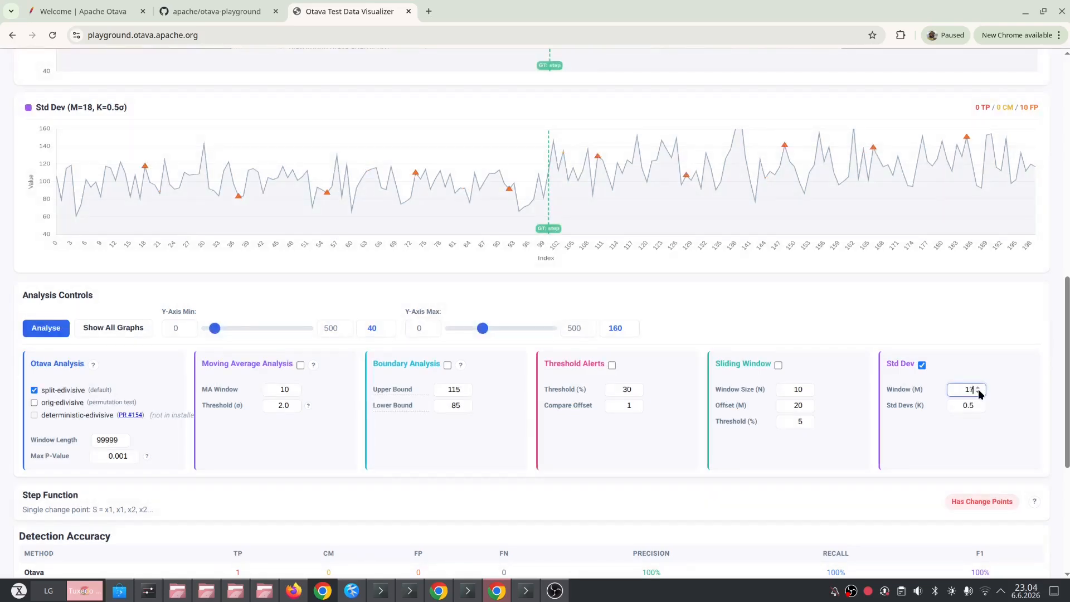
left_click(978, 390)
left_click(978, 390)
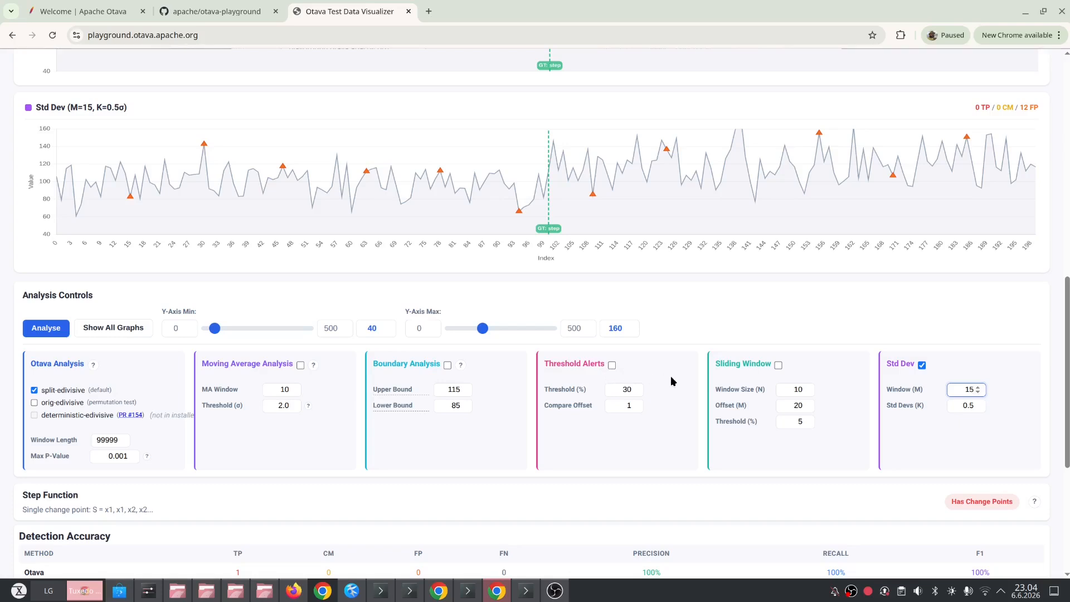
Step: Turn off the Std Dev analysis and review the remaining Otava chart and accuracy results
left_click(921, 365)
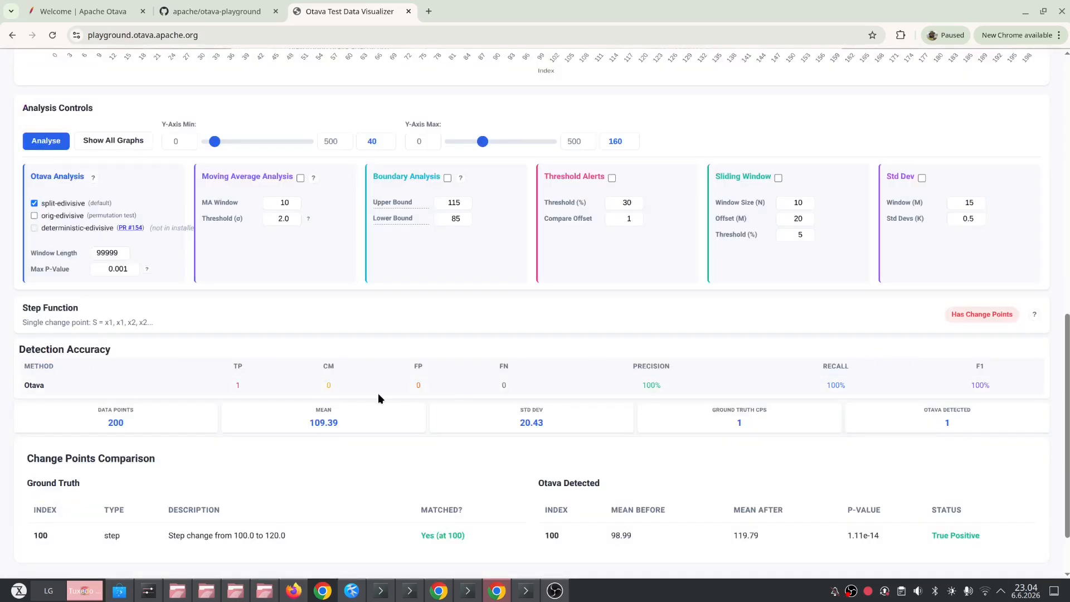
scroll(376, 396, "down", 2)
scroll(377, 396, "up", 4)
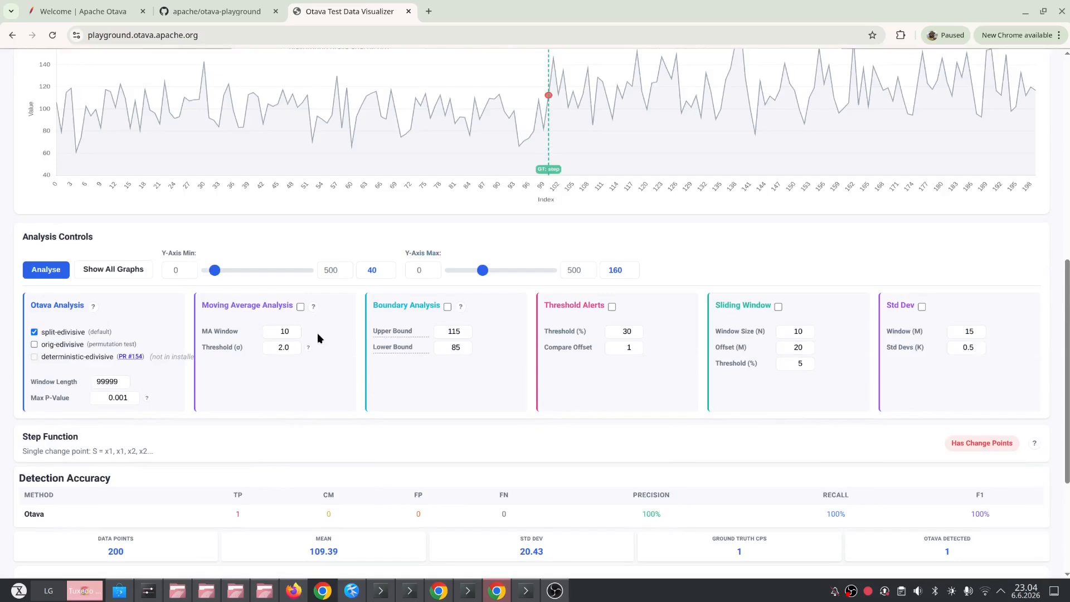
Step: Enable the Moving Average Analysis and tune its Threshold (σ) to 1.5
left_click(300, 307)
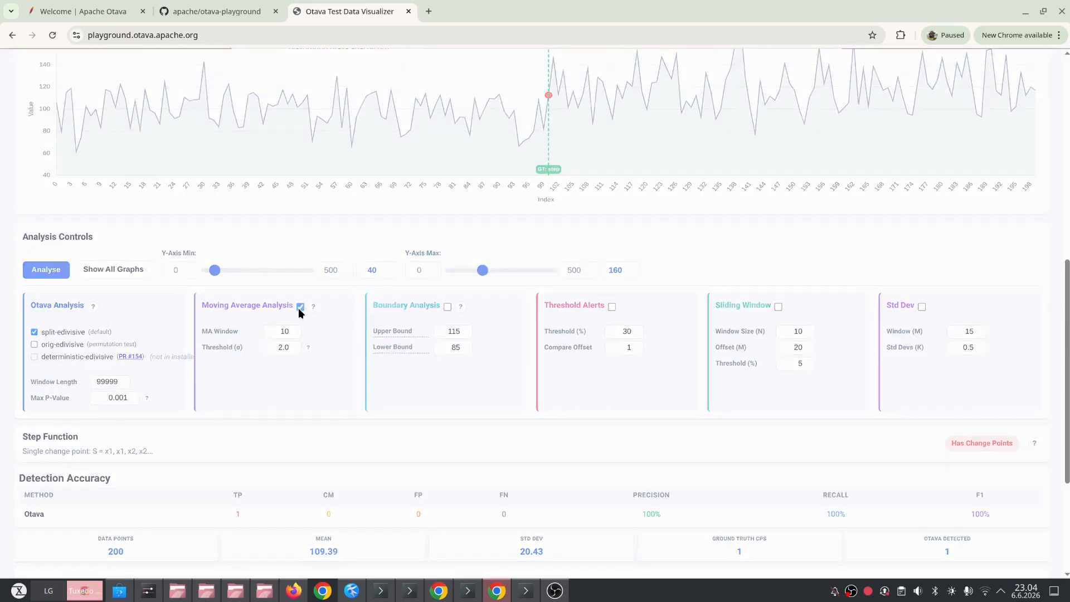
scroll(301, 312, "down", 2)
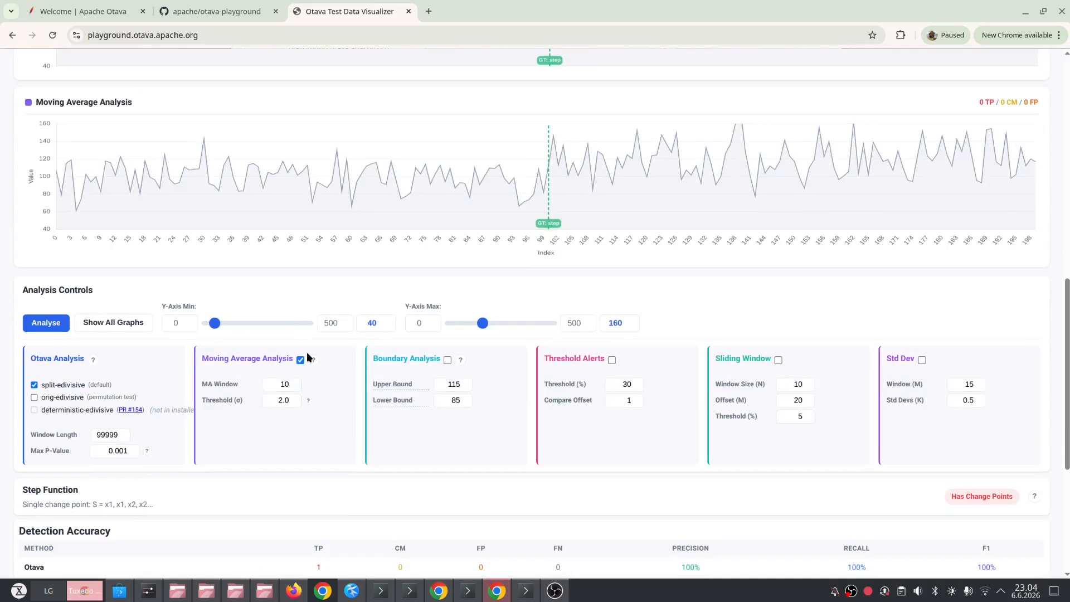
left_click(291, 402)
left_click(292, 401)
left_click(292, 401)
left_click(291, 401)
left_click(291, 401)
left_click(291, 401)
left_click(292, 401)
left_click(291, 401)
left_click(292, 402)
left_click(293, 399)
left_click(294, 397)
Step: Compare the detected points around the true step in the Otava and Moving Average charts, including the later false positive
scroll(997, 111, "up", 3)
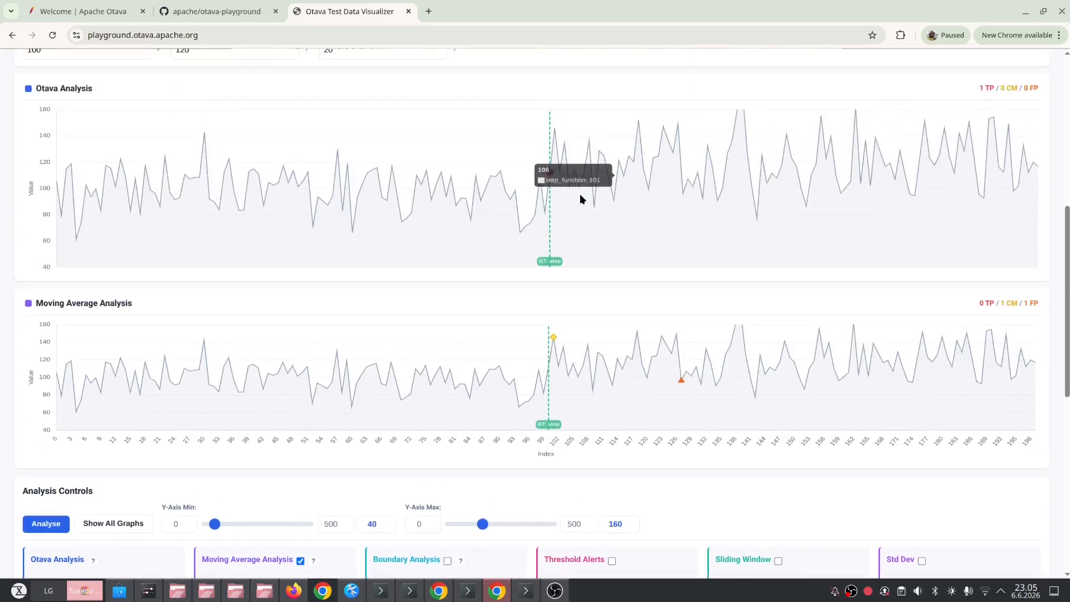
mouse_move(551, 175)
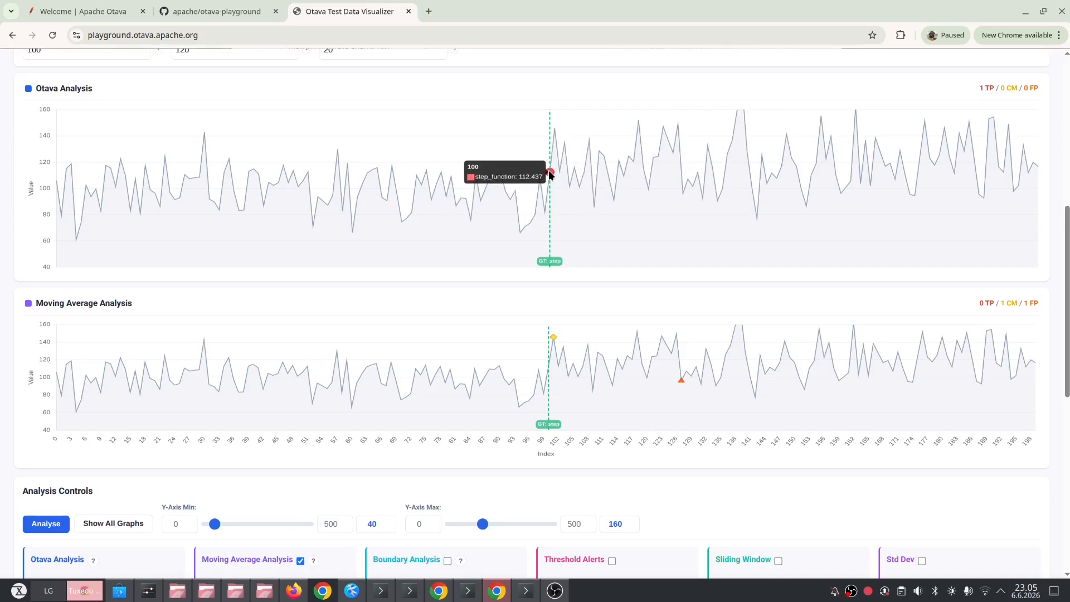
scroll(549, 173, "down", 1)
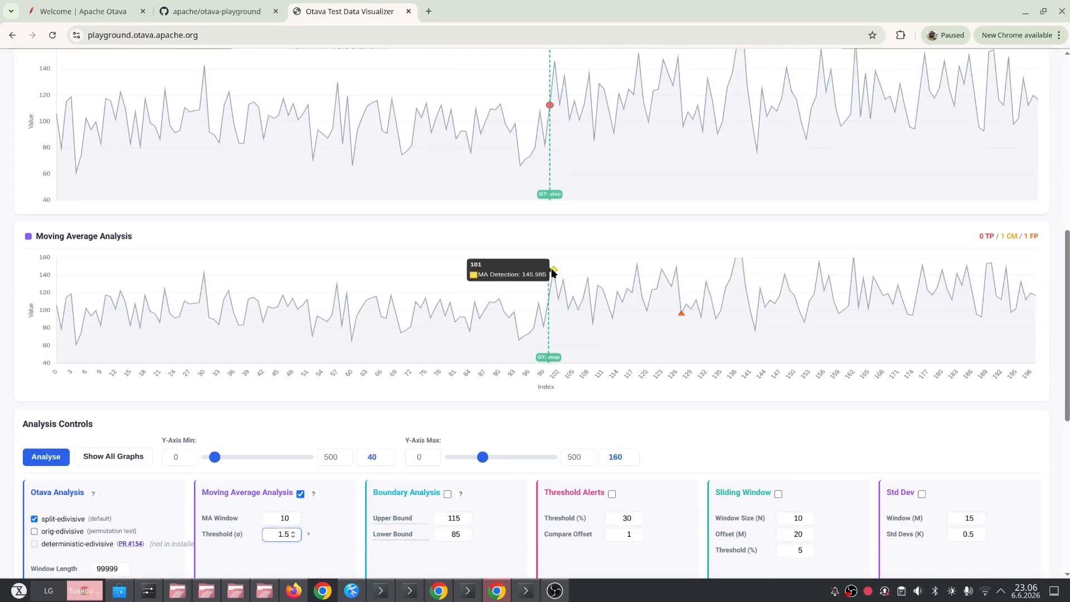
scroll(553, 271, "down", 2)
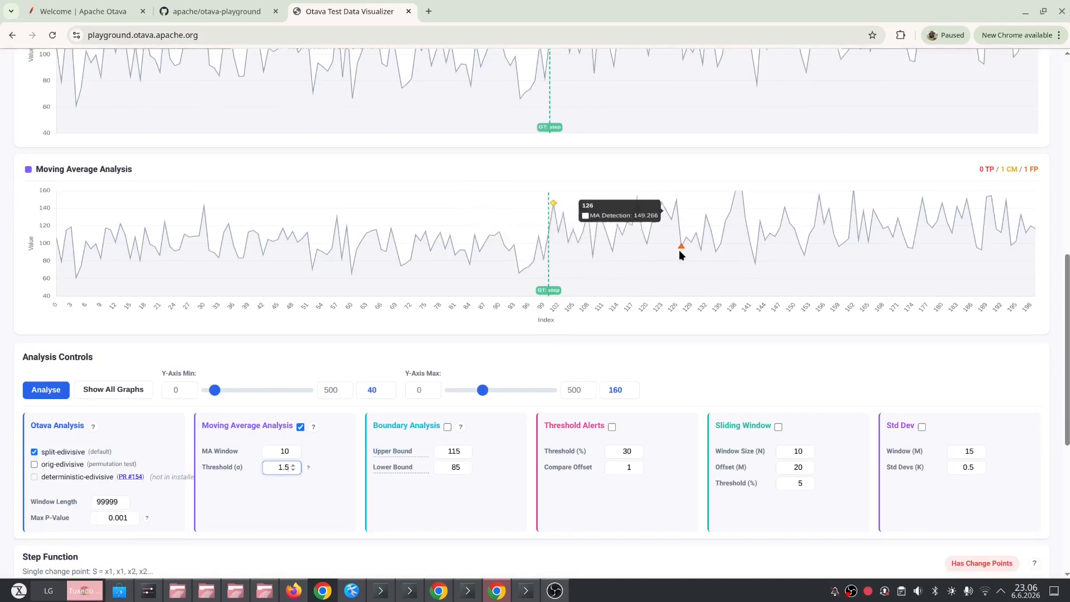
scroll(679, 249, "down", 2)
scroll(679, 249, "up", 4)
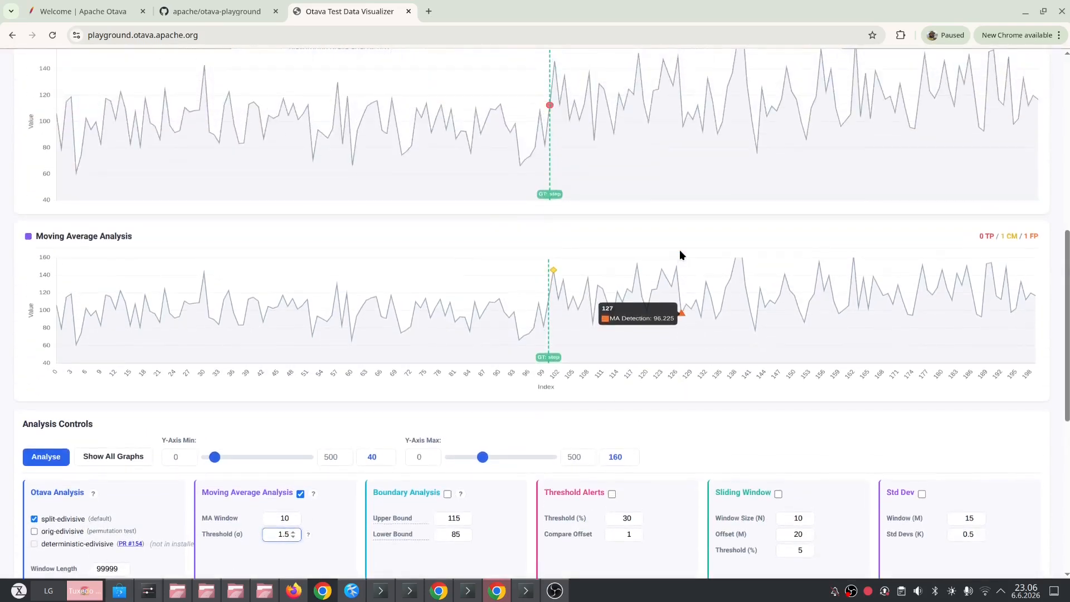
Step: Switch to Mix Patterns and combine Step Function (Clean) with Uniform Noise
scroll(679, 251, "up", 8)
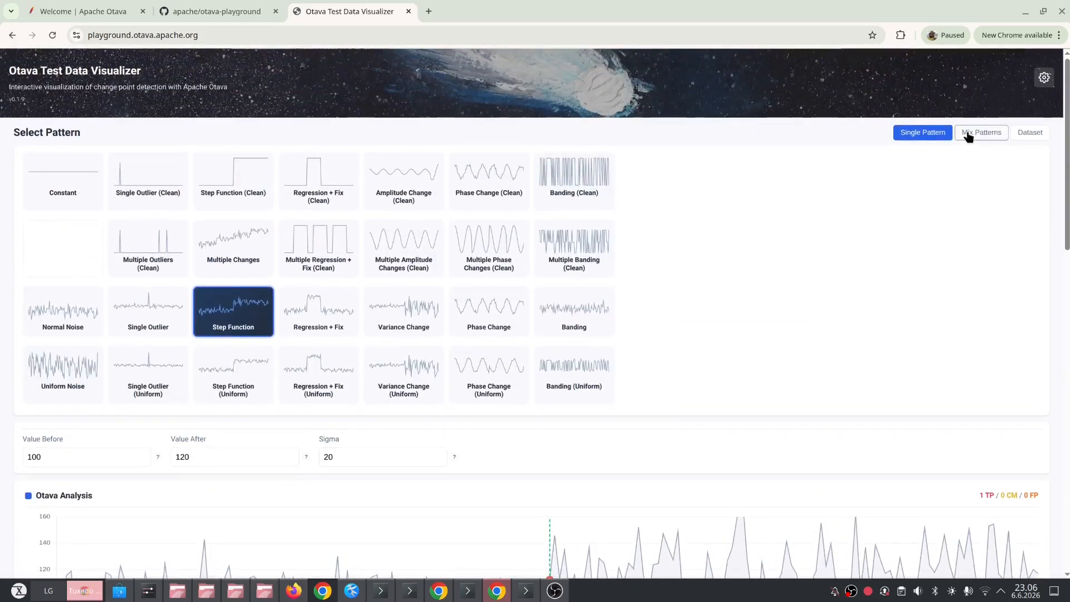
left_click(967, 134)
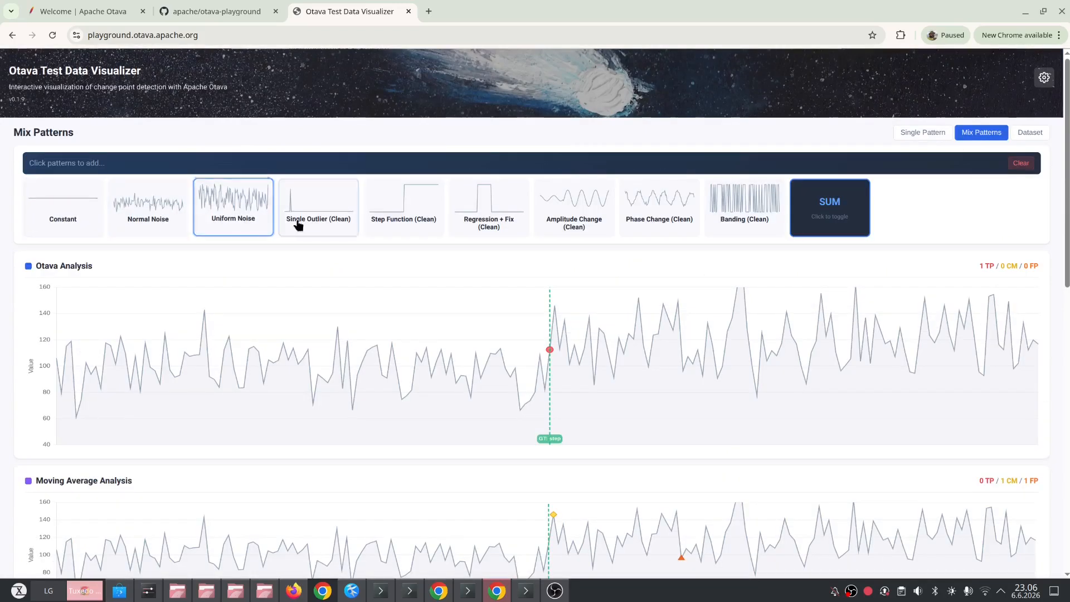
left_click(432, 225)
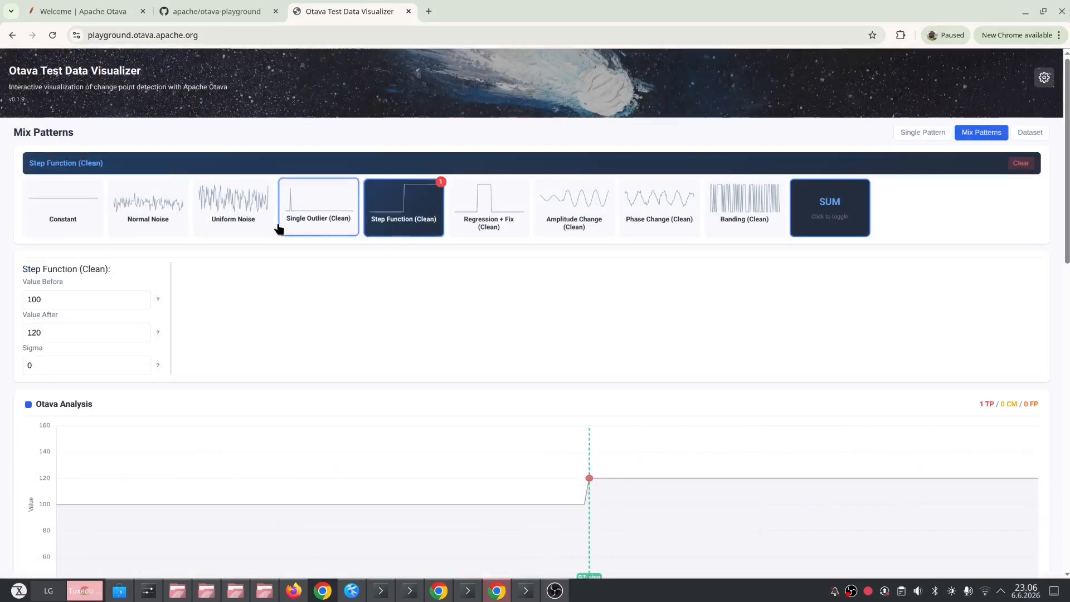
left_click(245, 219)
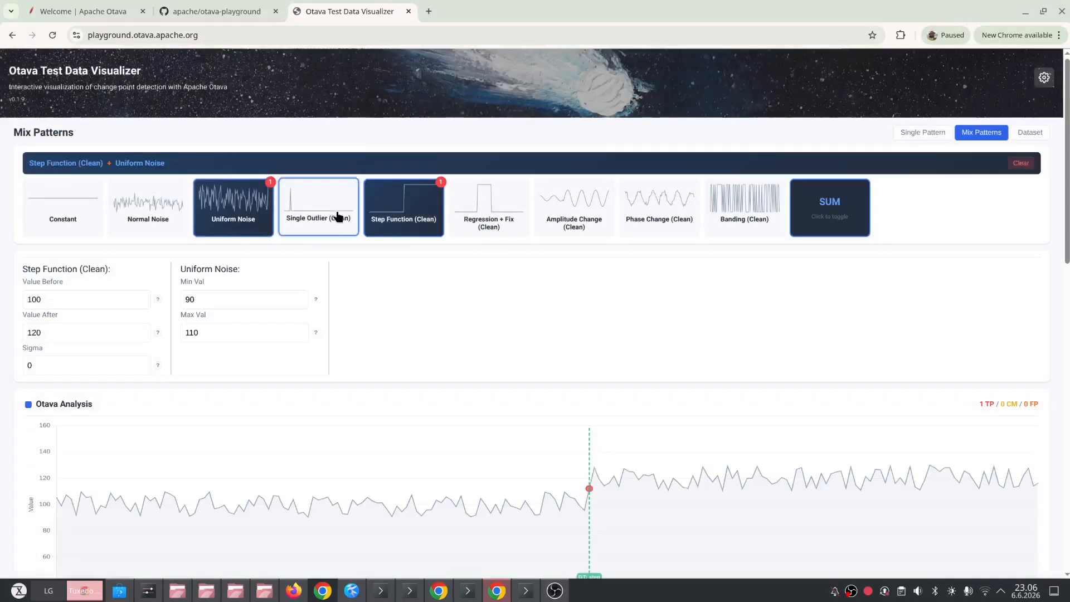
Step: Add three Single Outlier (Clean) patterns and one Phase Change (Clean) pattern to the mix
left_click(338, 215)
left_click(338, 215)
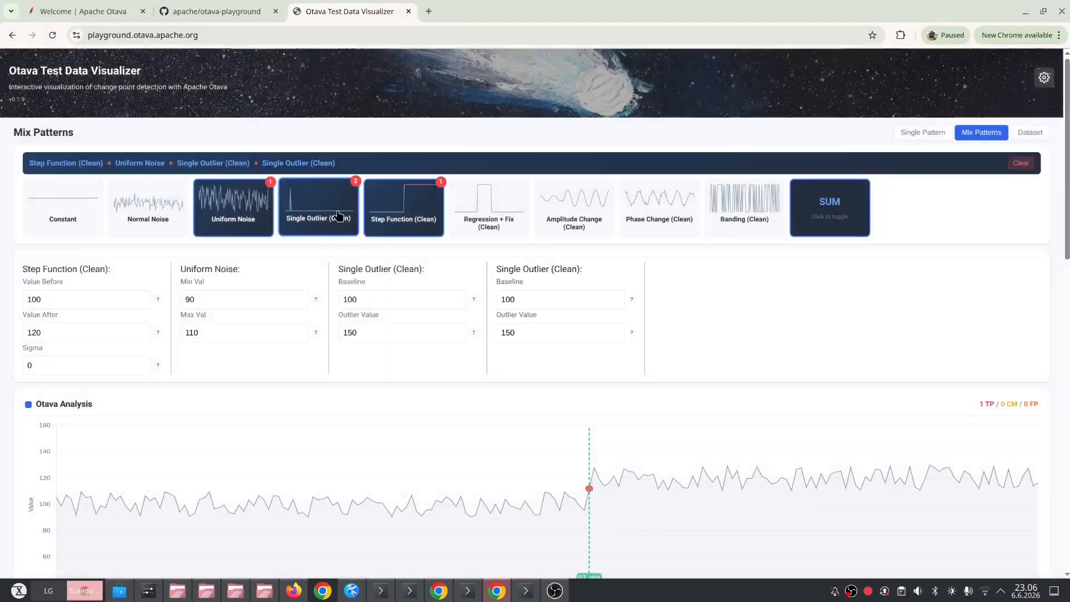
left_click(337, 211)
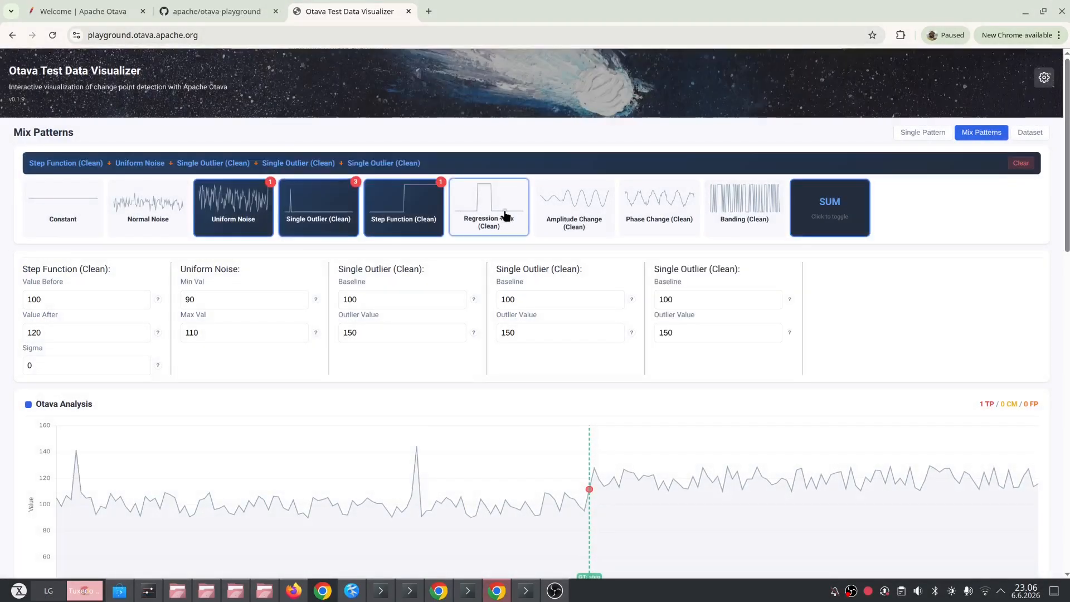
left_click(627, 216)
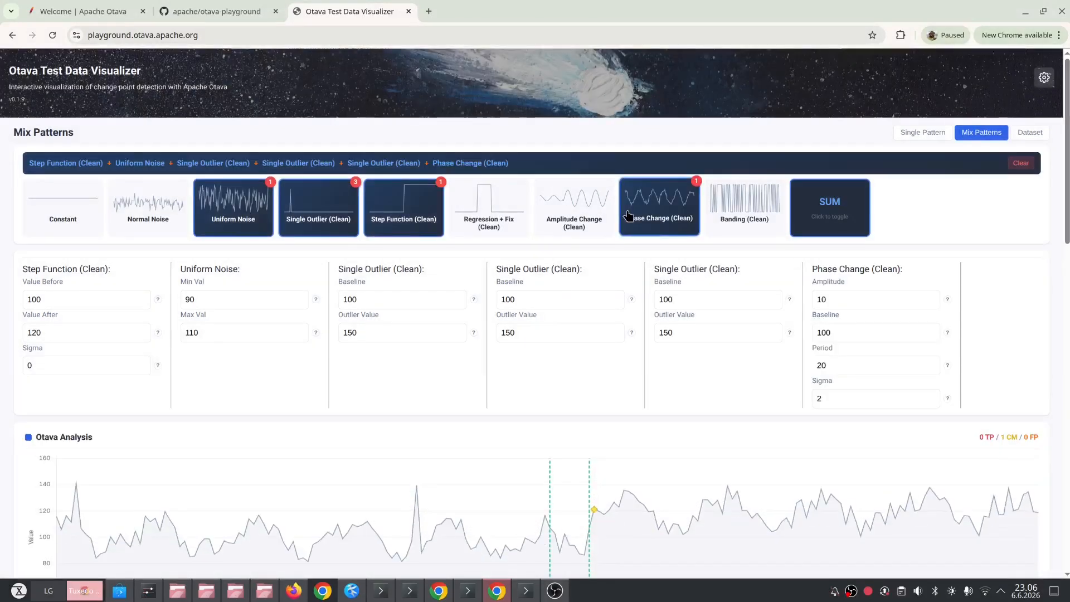
Step: Switch to the Dataset mode and set its data source to Custom (paste below)
left_click(1028, 132)
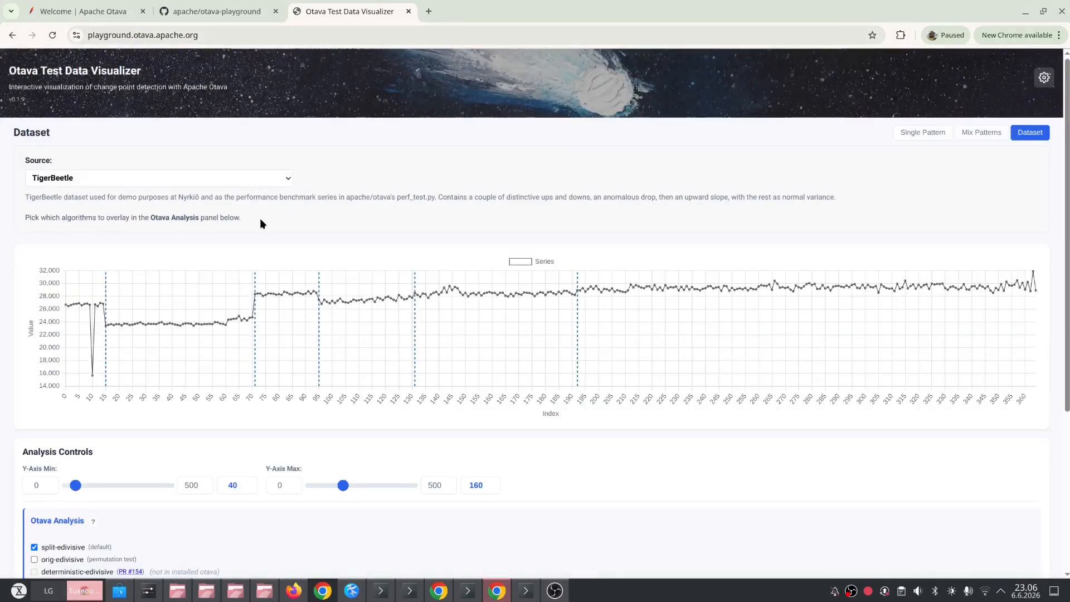
scroll(260, 218, "down", 2)
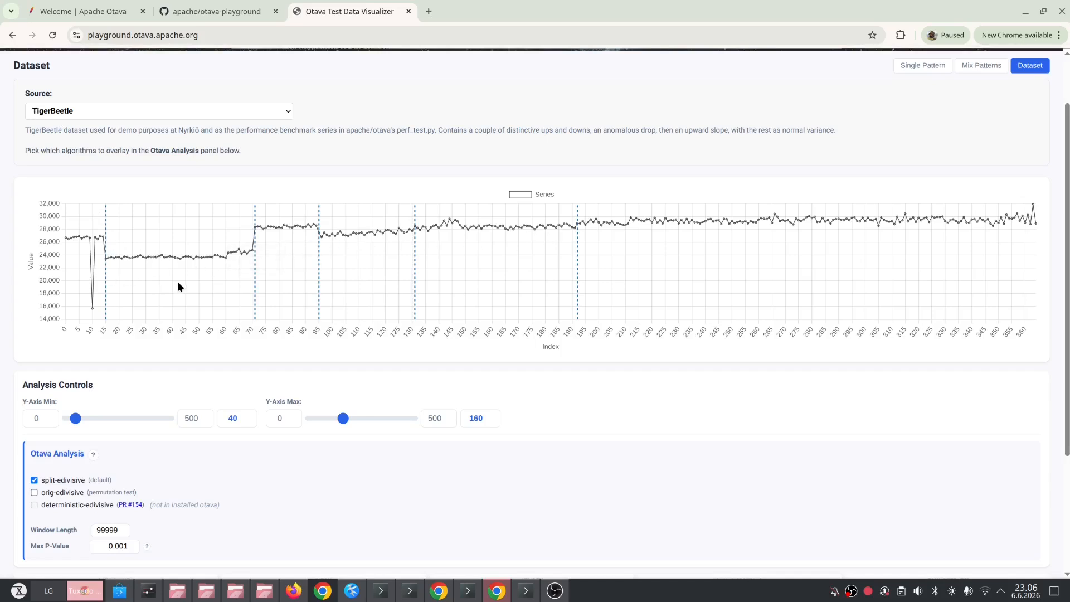
left_click(105, 113)
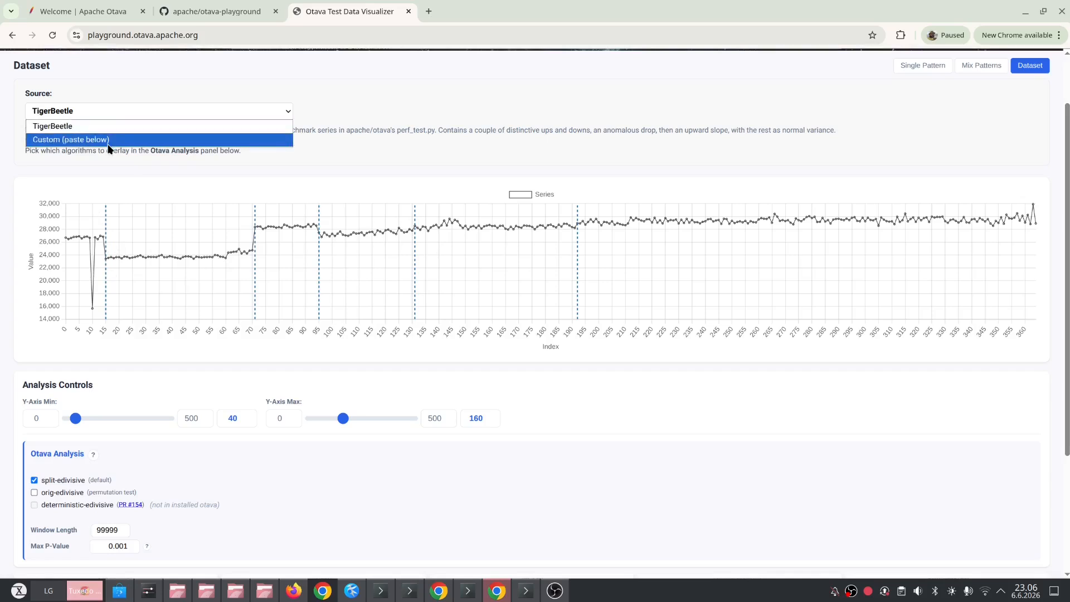
left_click(108, 143)
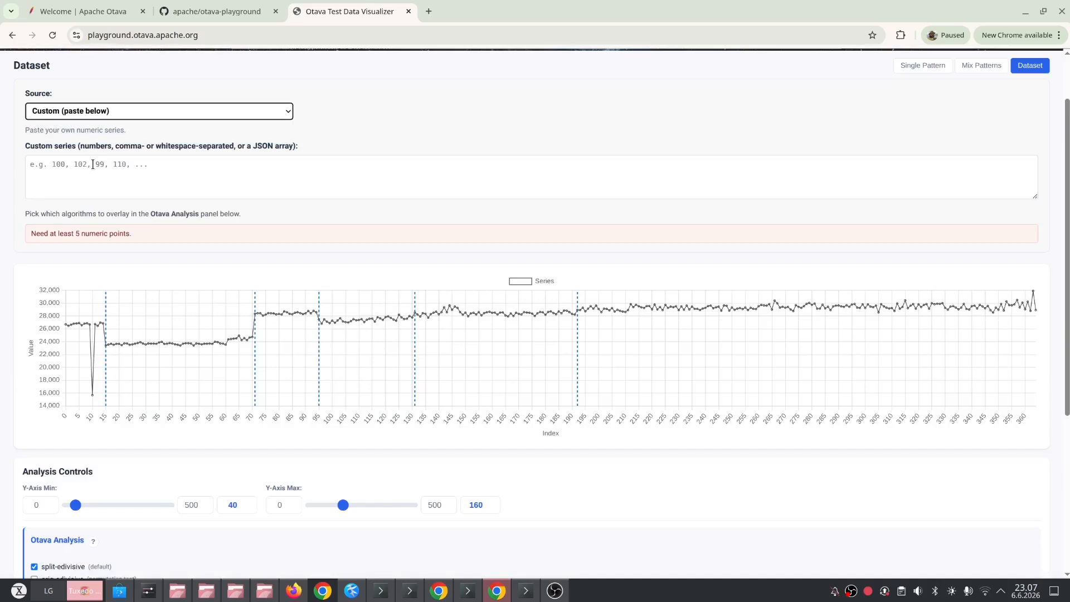
left_click(92, 165)
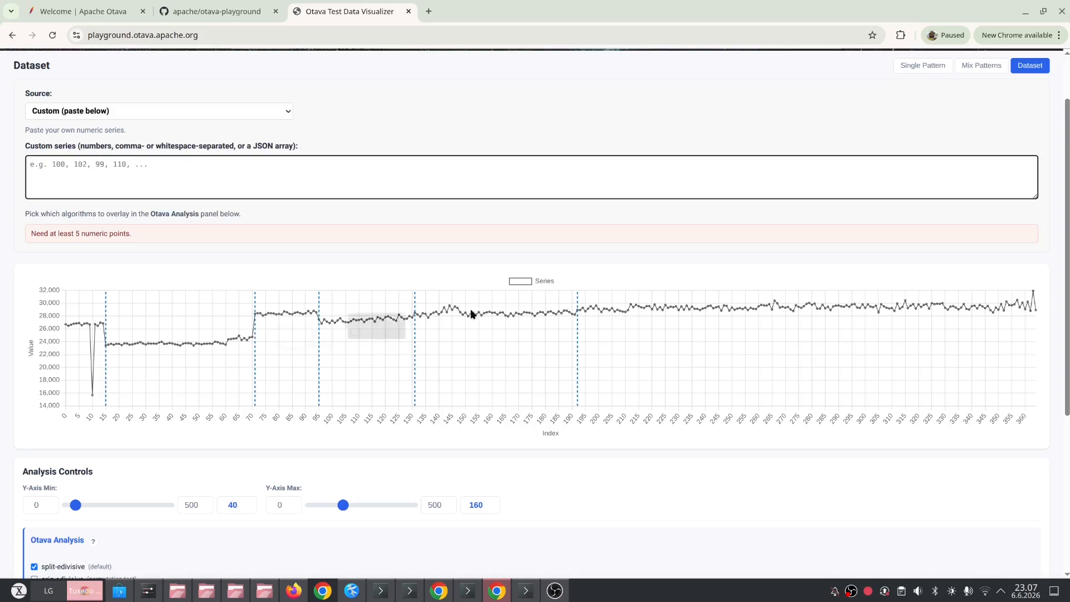
scroll(516, 304, "down", 2)
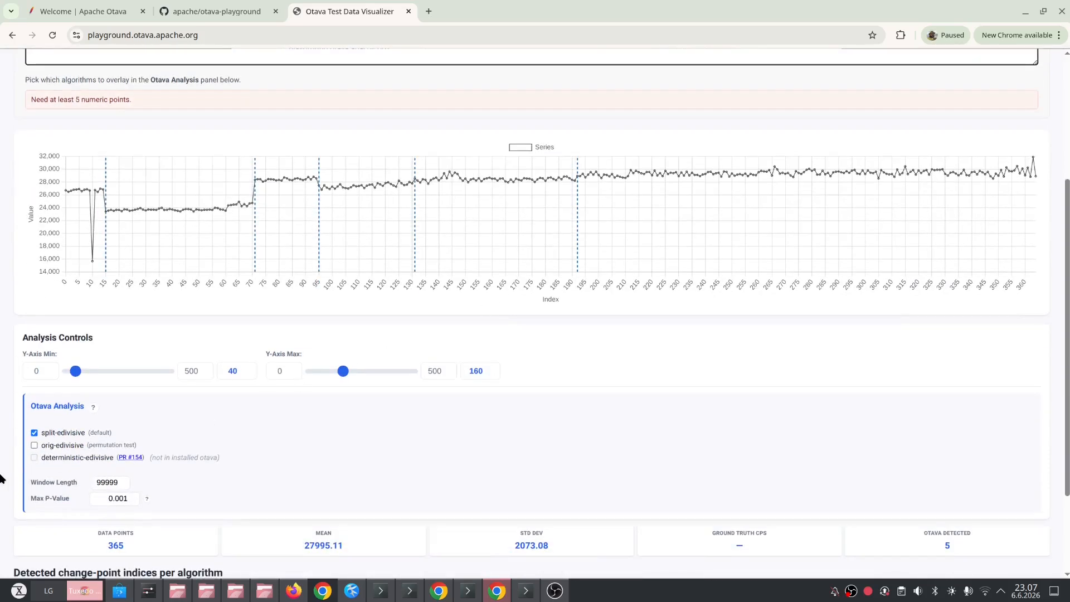